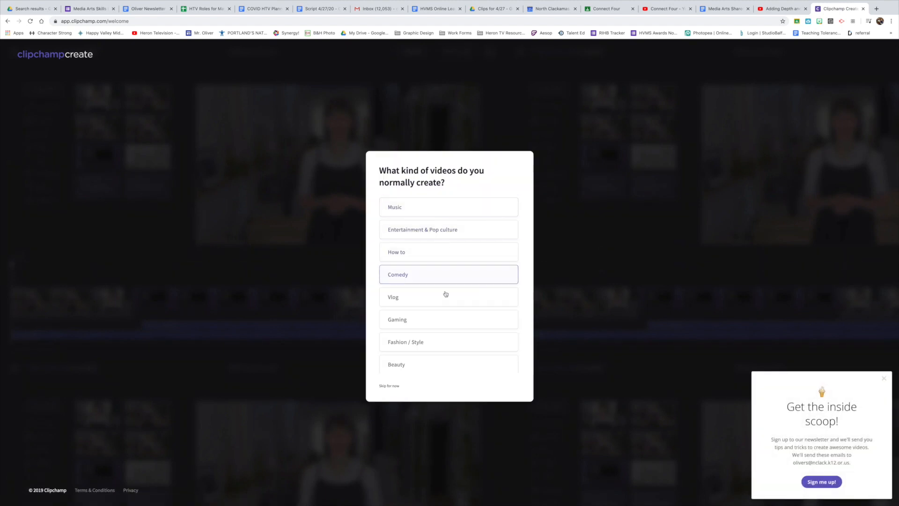
Step: Answer the welcome questions with Other as the kind of videos and Daily as the creation frequency
scroll(444, 311, down, 5)
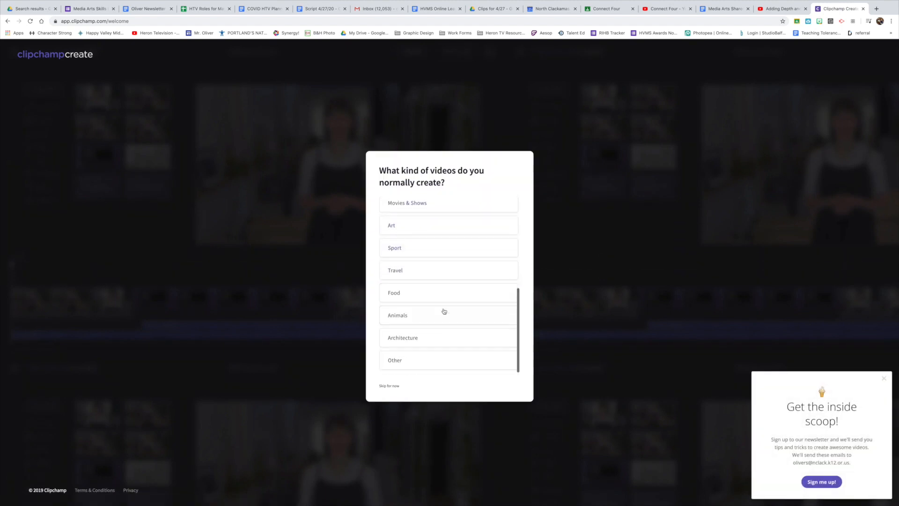
scroll(438, 277, up, 5)
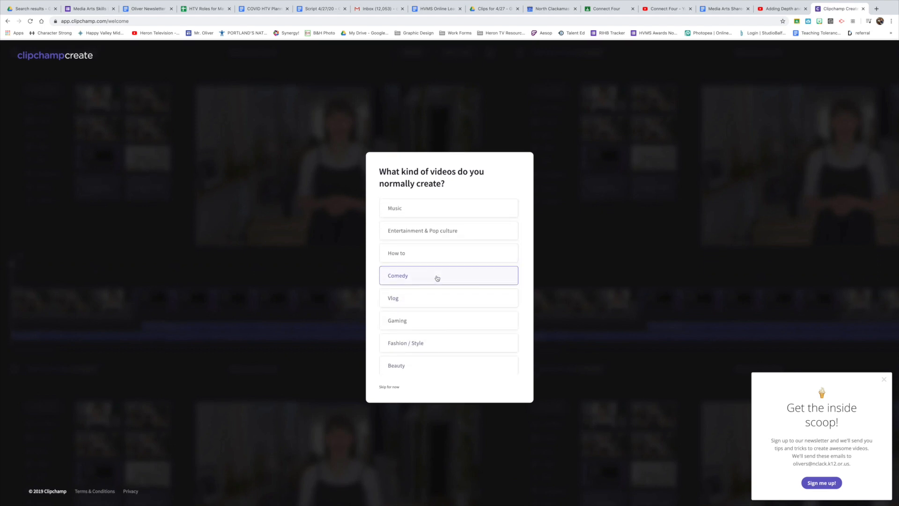
scroll(425, 256, down, 3)
scroll(426, 257, down, 1)
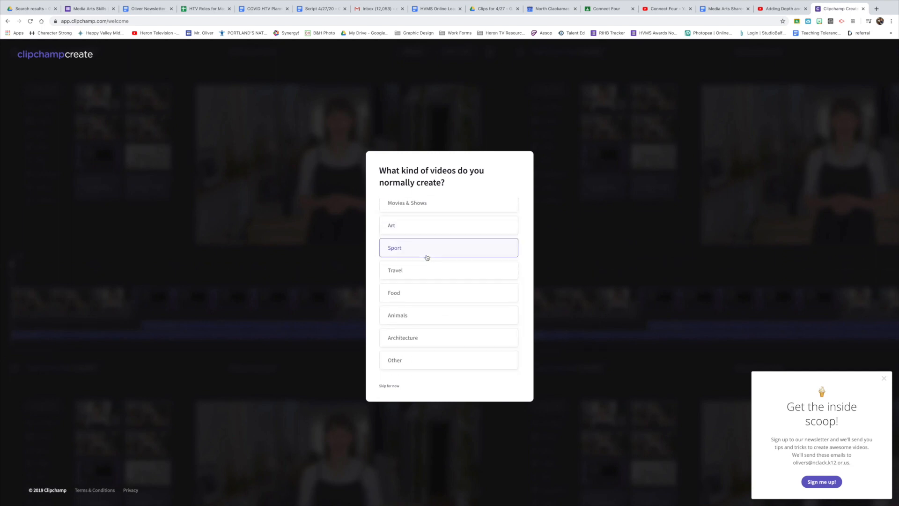
click(418, 365)
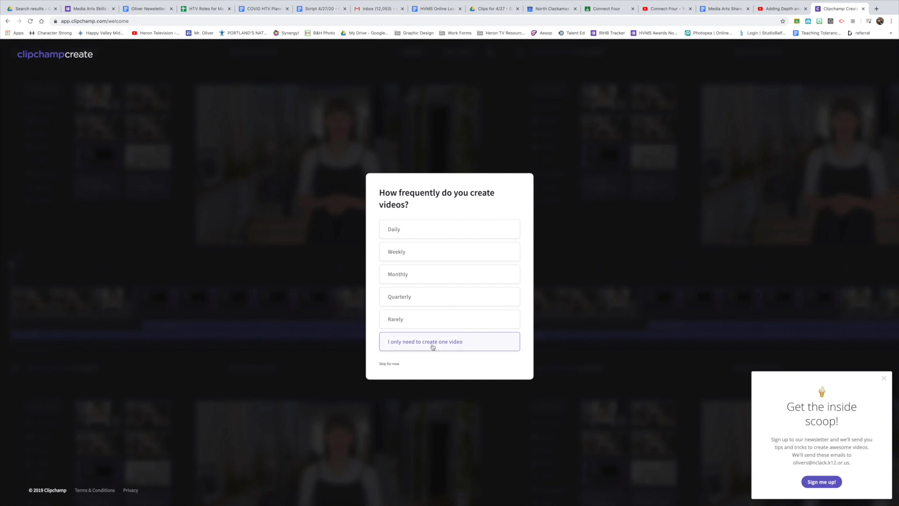
click(417, 234)
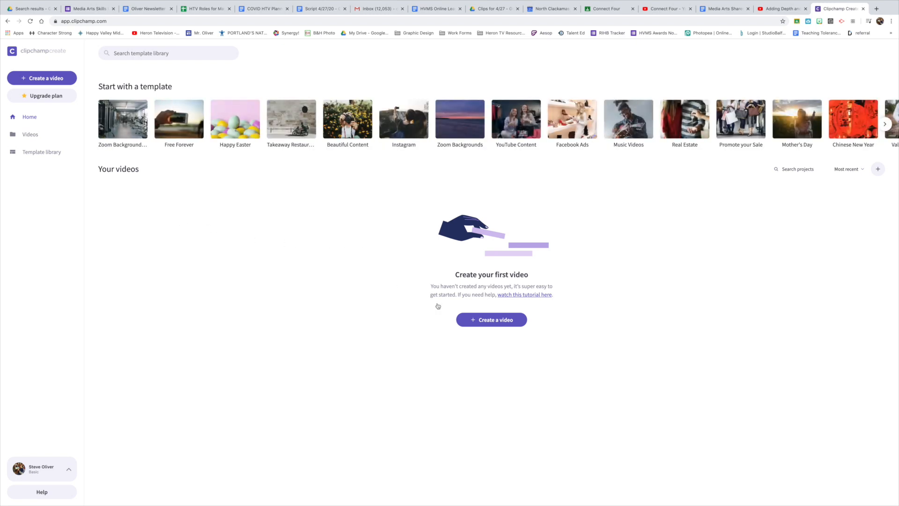
Step: Create a new video project in Widescreen format and dismiss the editor's introductory tour
click(485, 322)
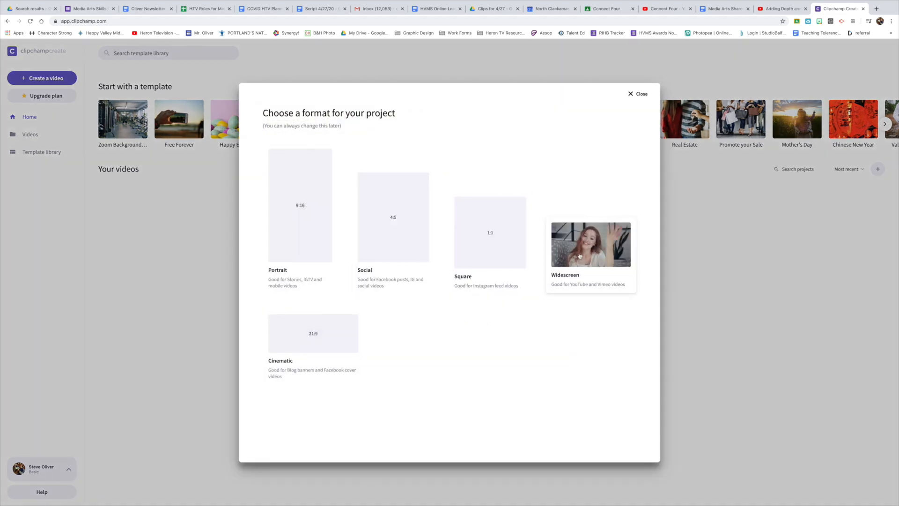
click(579, 243)
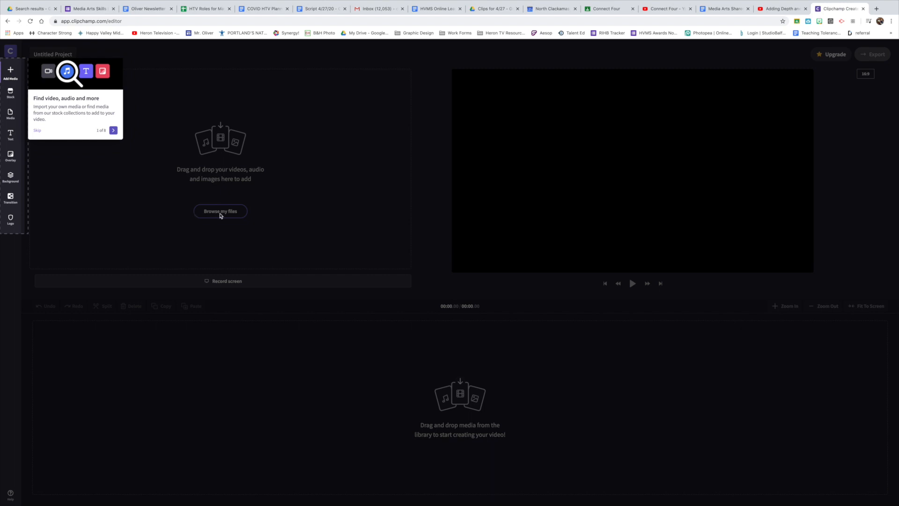
click(220, 215)
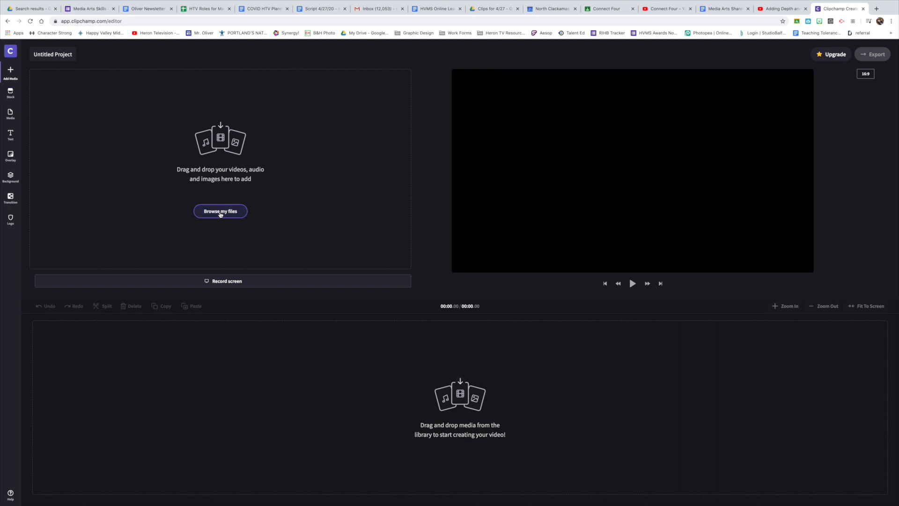
Step: Import Skate.mov from the Desktop folder and place it at the start of the timeline
click(221, 213)
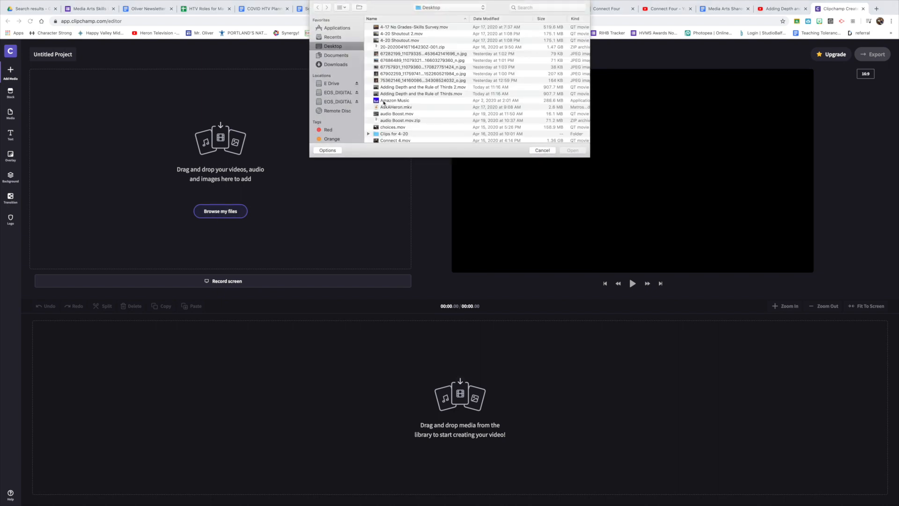
scroll(405, 106, down, 2)
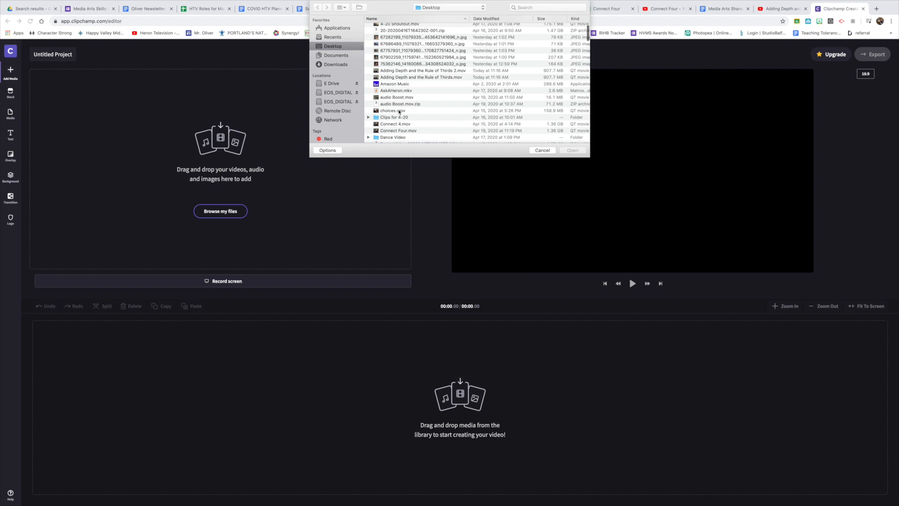
scroll(399, 112, down, 5)
scroll(399, 111, down, 10)
scroll(399, 112, down, 10)
scroll(398, 111, down, 3)
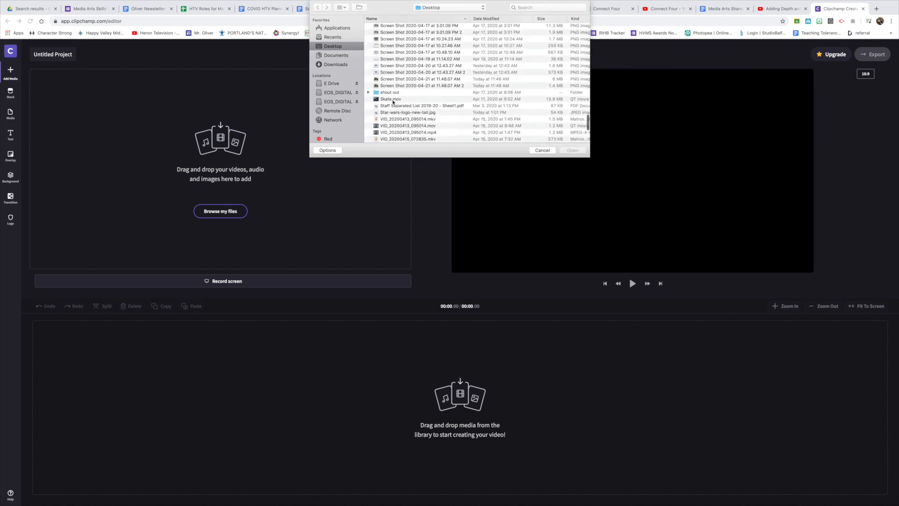
click(394, 100)
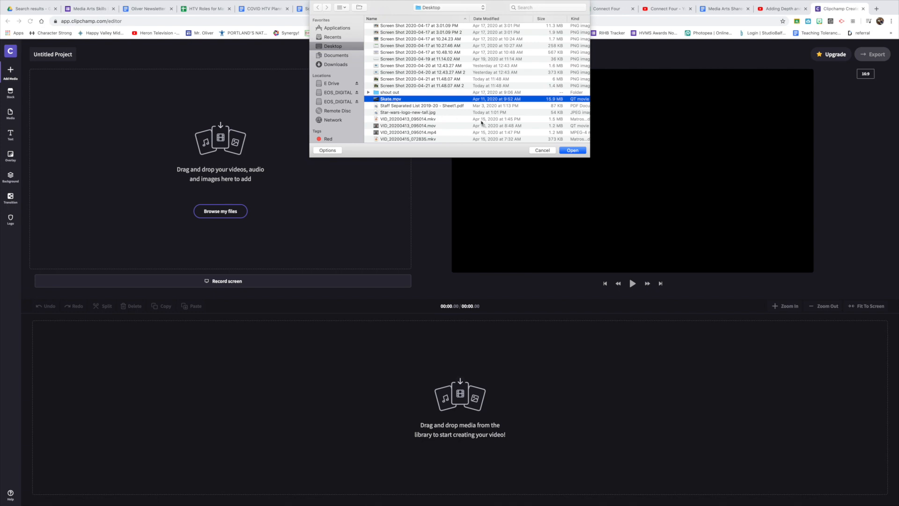
click(572, 150)
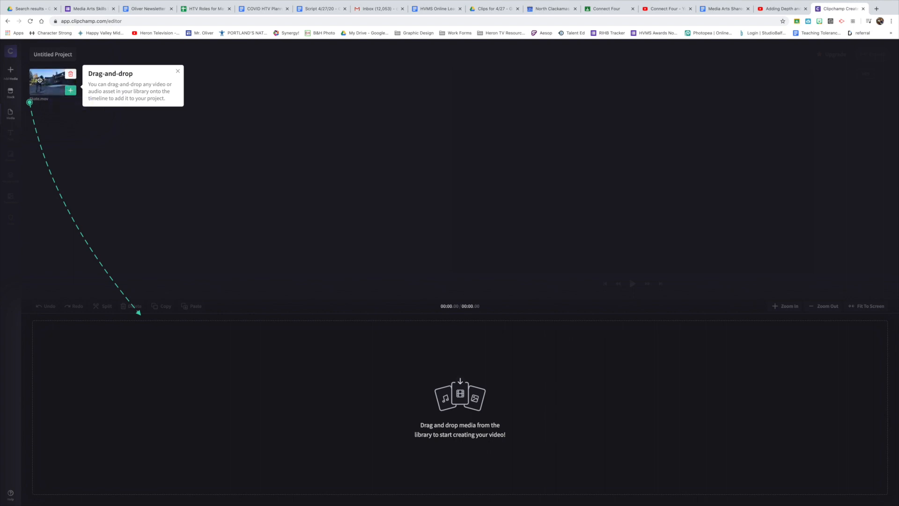
drag(41, 82, 144, 389)
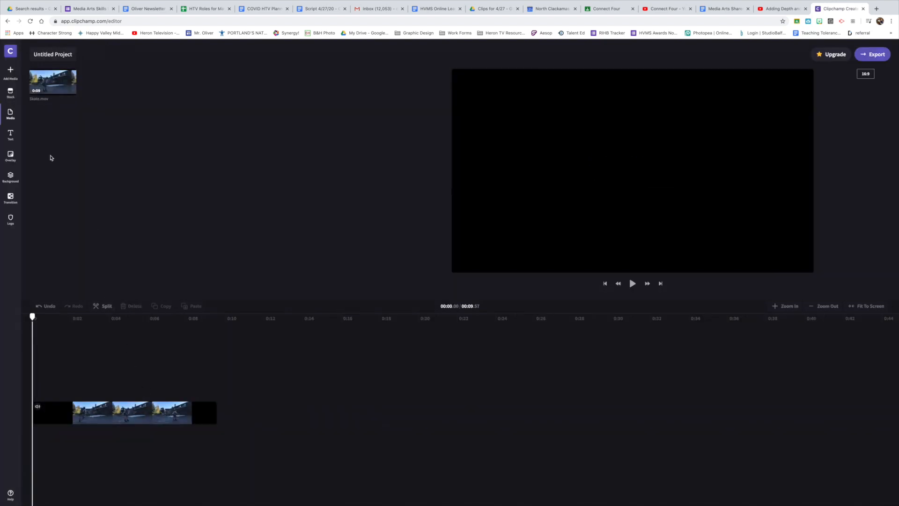
Step: Add a second copy of Skate.mov to the timeline and delete that copy
click(70, 91)
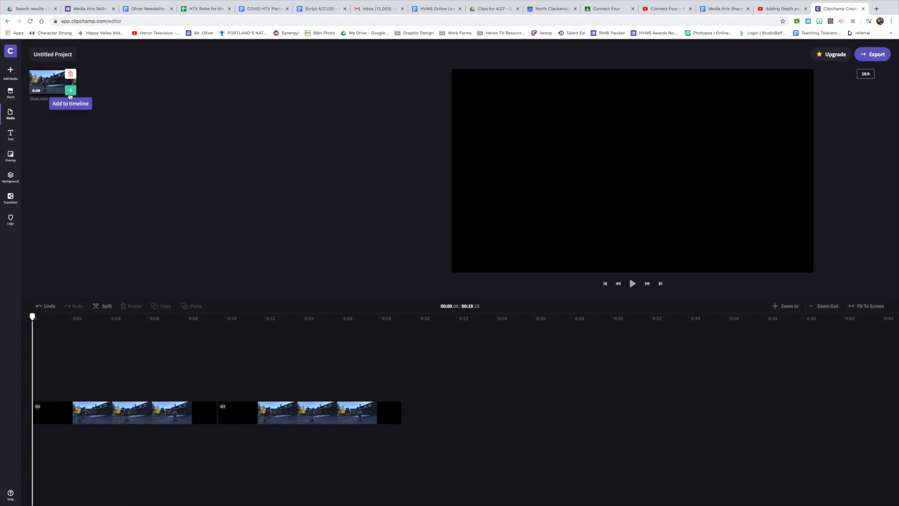
click(299, 410)
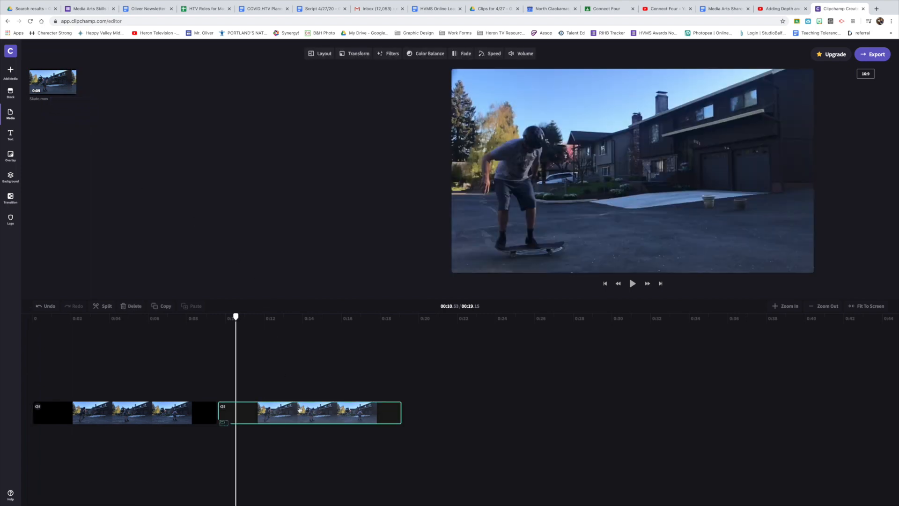
key(Delete)
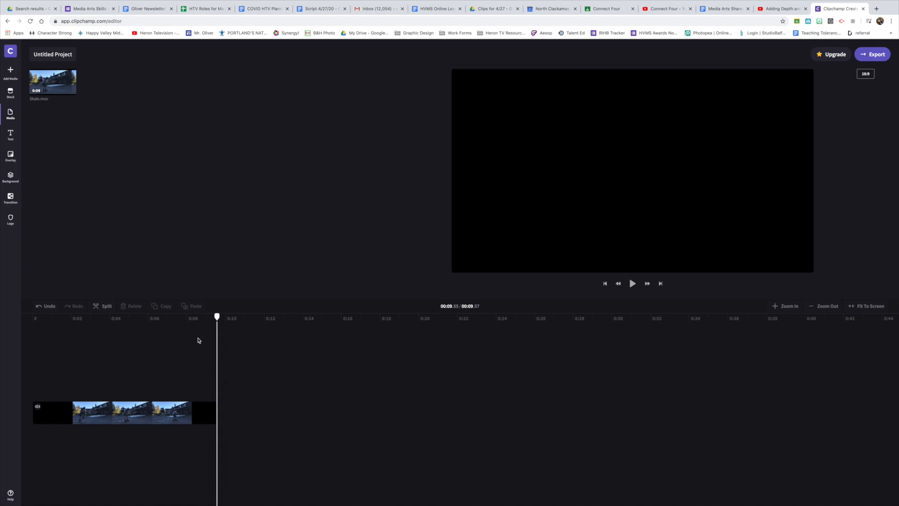
Step: Play the Skate.mov clip from the start of the timeline to review it
click(32, 355)
key(space)
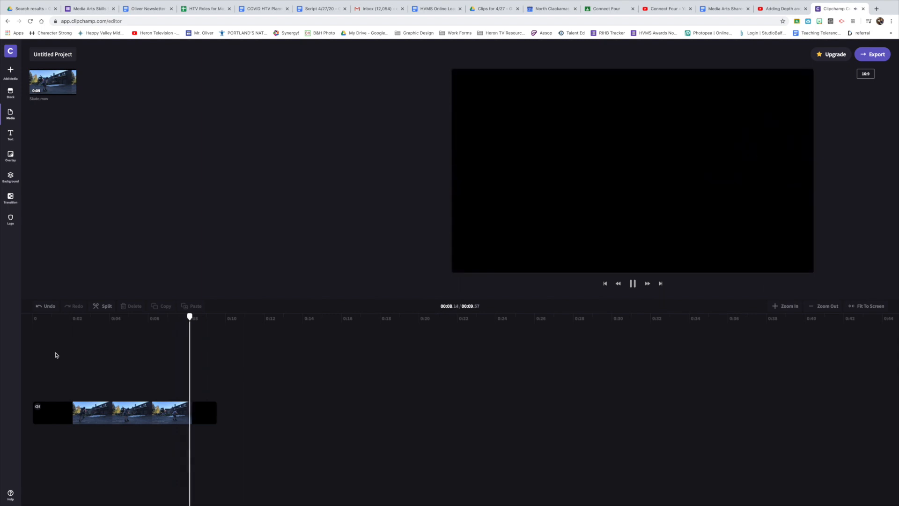
key(space)
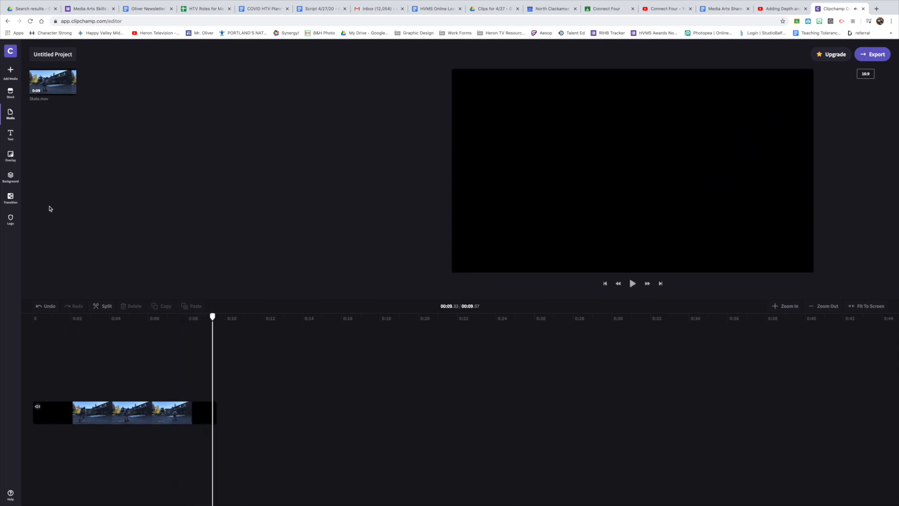
Step: Add the Clean intro title above the beginning of the Skate clip and preview it over the footage
click(10, 135)
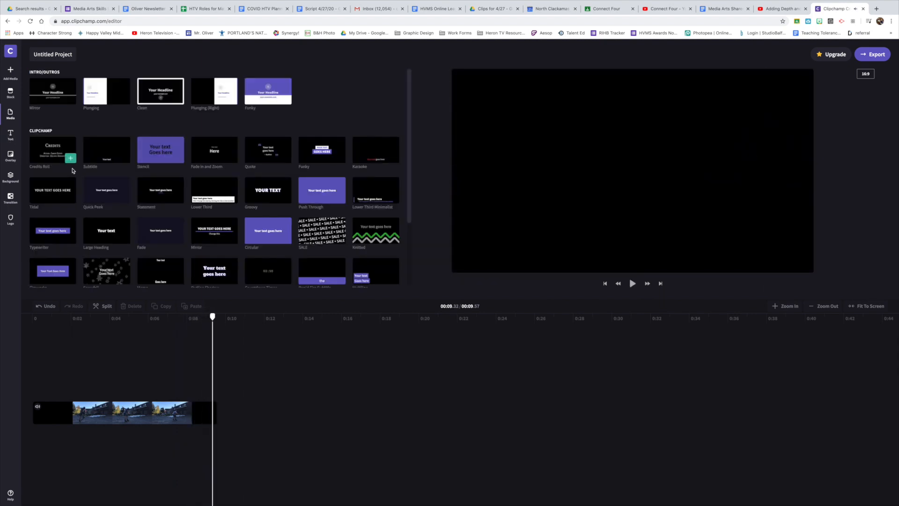
mouse_move(159, 153)
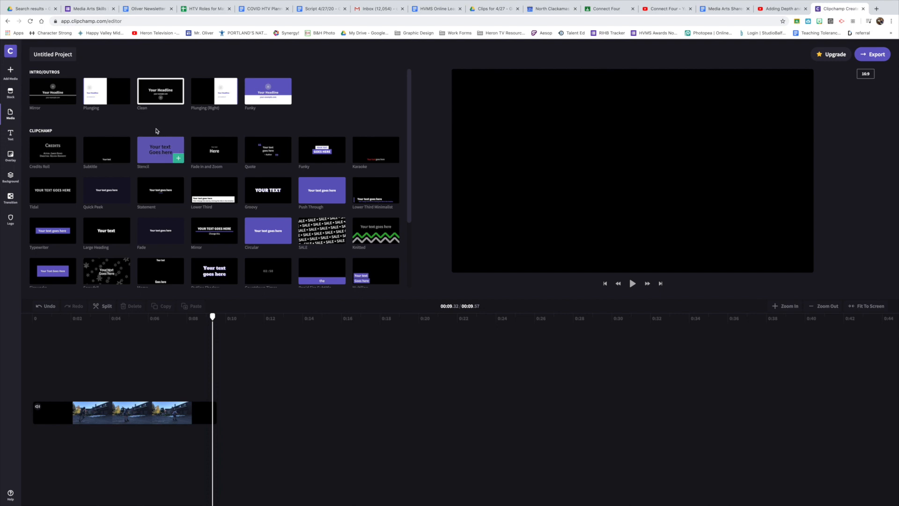
drag(154, 91, 39, 413)
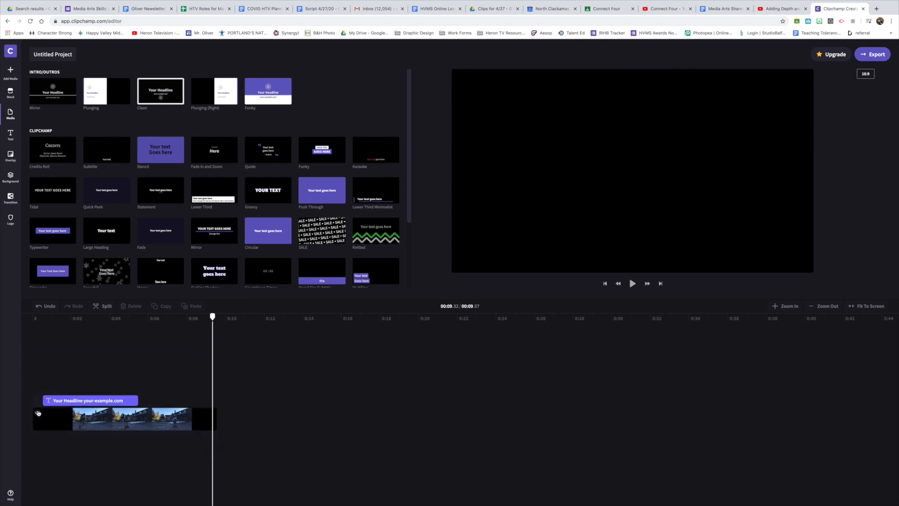
click(35, 376)
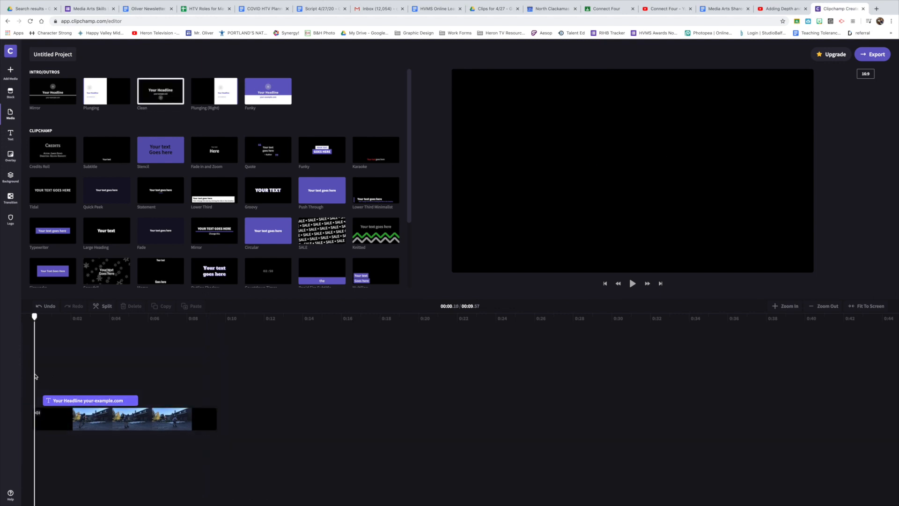
key(space)
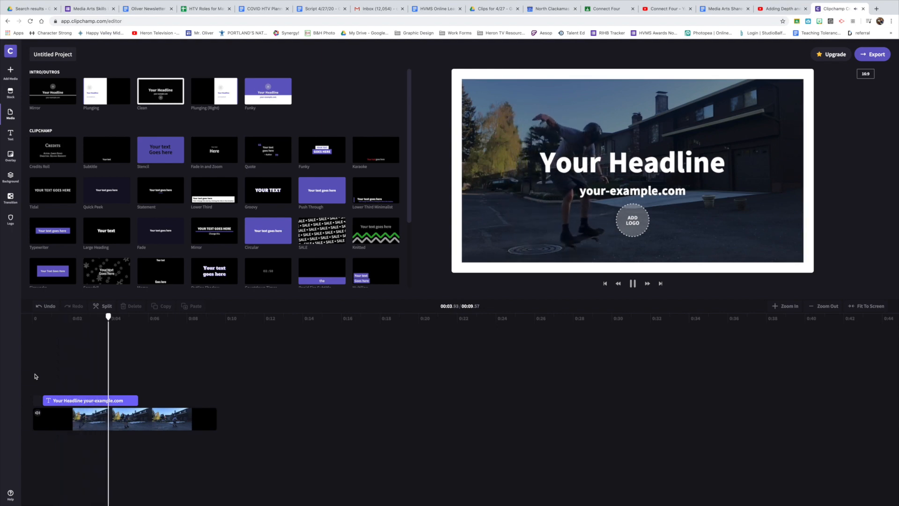
key(space)
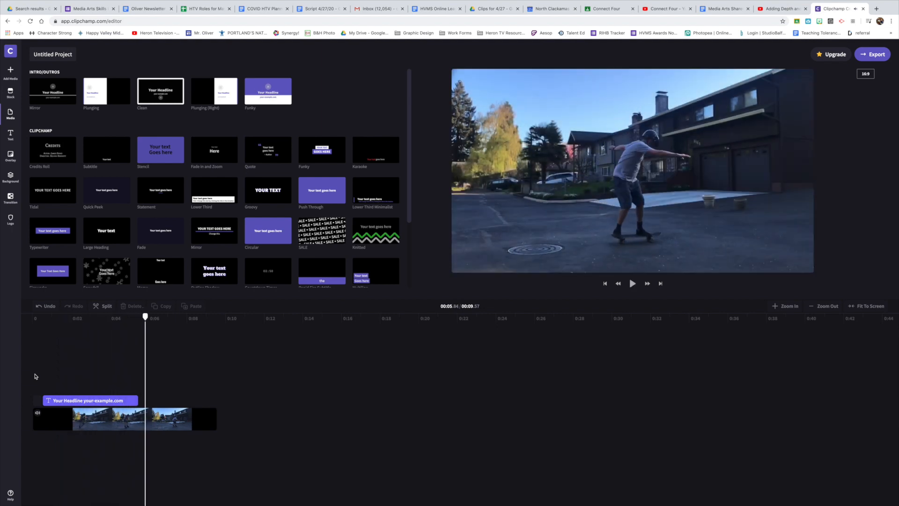
Step: Place the headline title at the start of the timeline with the Skate clip directly after it, and preview the sequence
drag(74, 401, 177, 414)
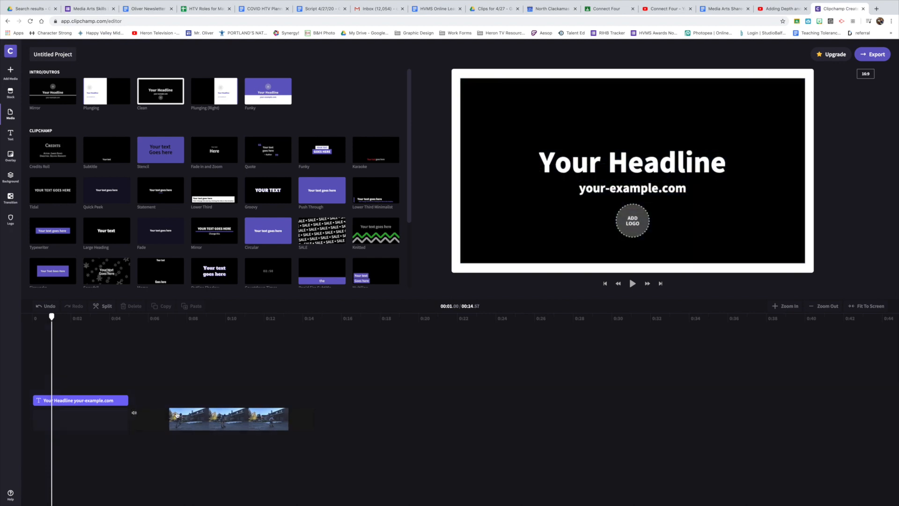
click(35, 367)
key(space)
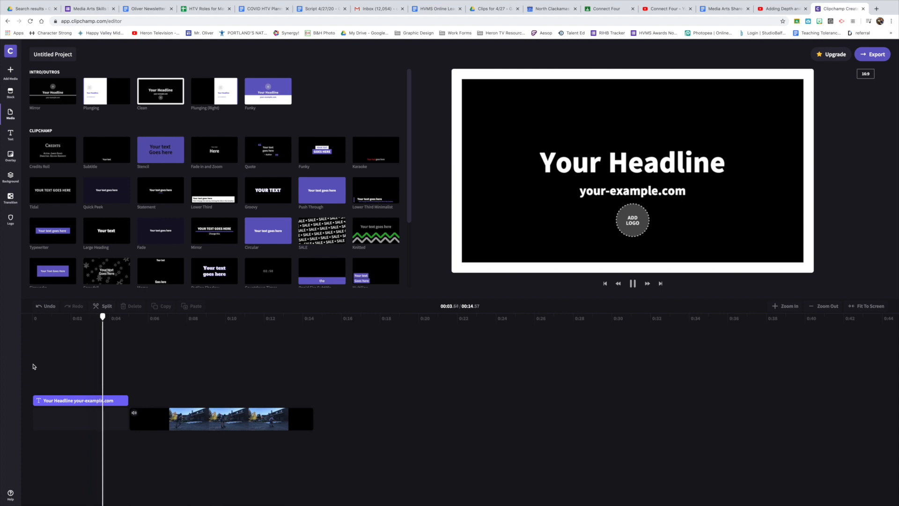
key(space)
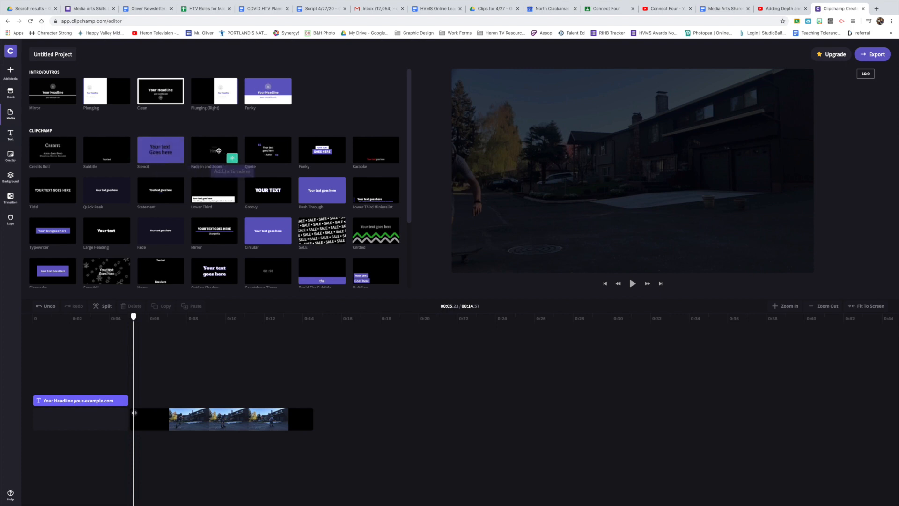
Step: Add the Fade text title on a track above the Skate clip at about 0:08 and preview it
drag(155, 232, 188, 392)
click(179, 385)
key(space)
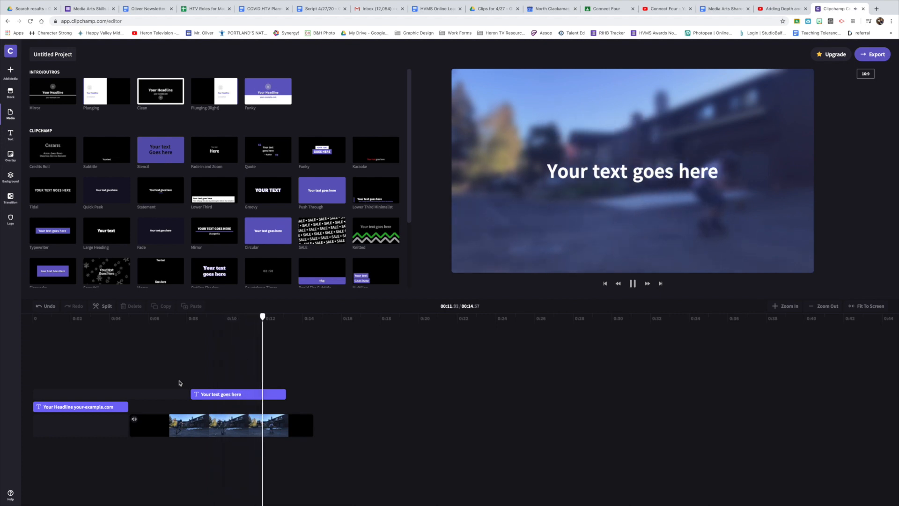
key(space)
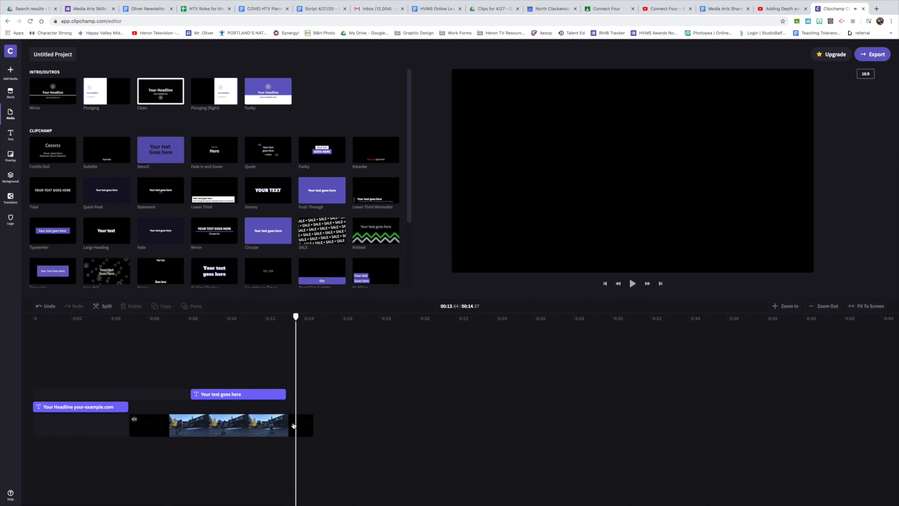
Step: Move the "Your text goes here" title to directly after the Skate clip, dismissing the editing tips, and preview the ending
click(313, 425)
drag(308, 423, 346, 419)
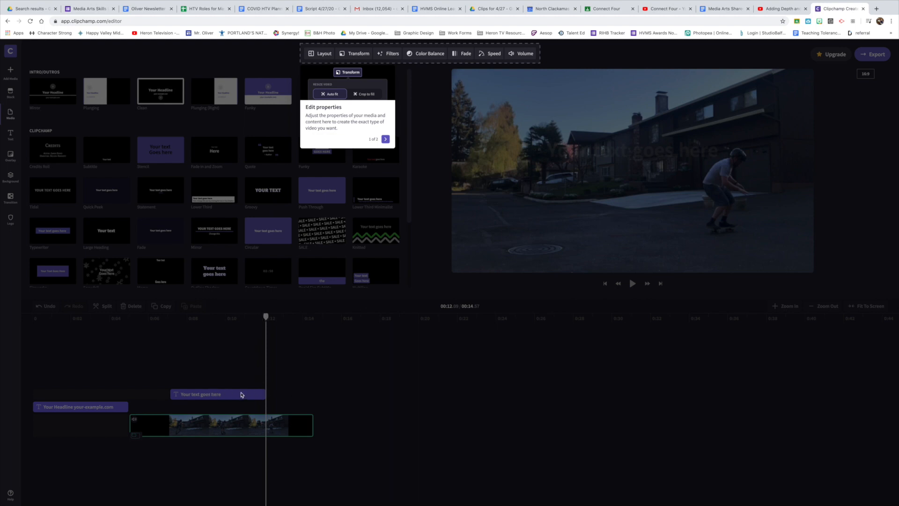
click(386, 139)
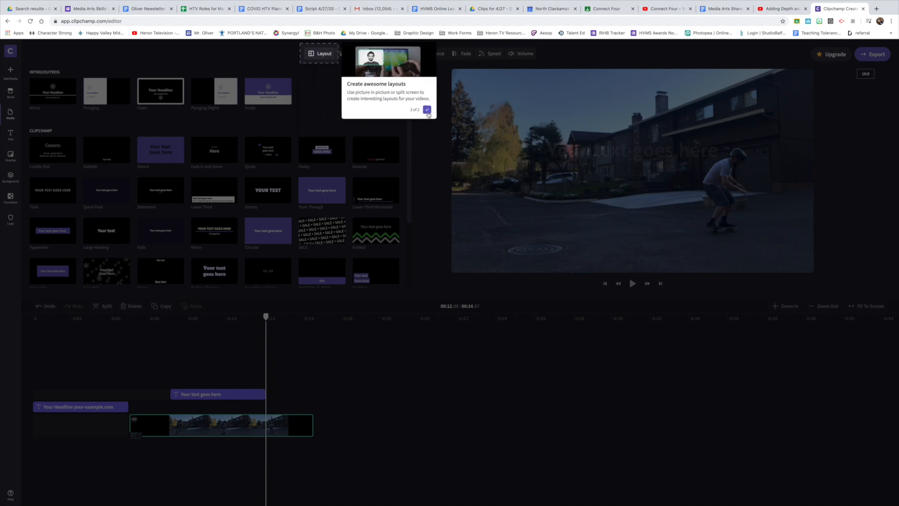
click(427, 110)
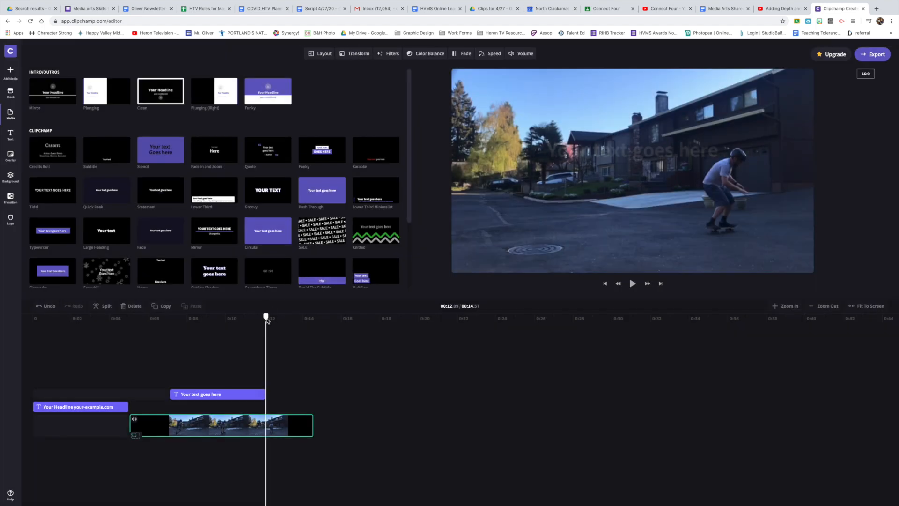
drag(267, 321, 334, 333)
drag(218, 395, 333, 424)
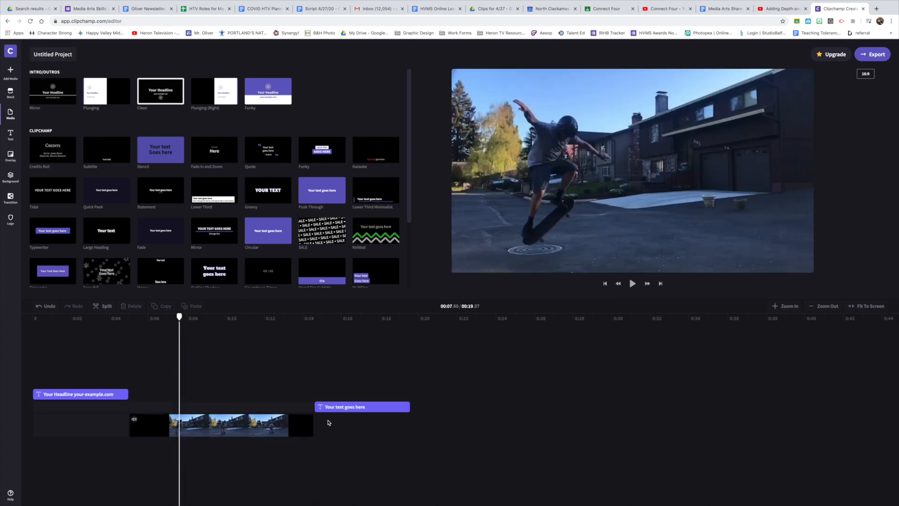
click(285, 381)
key(space)
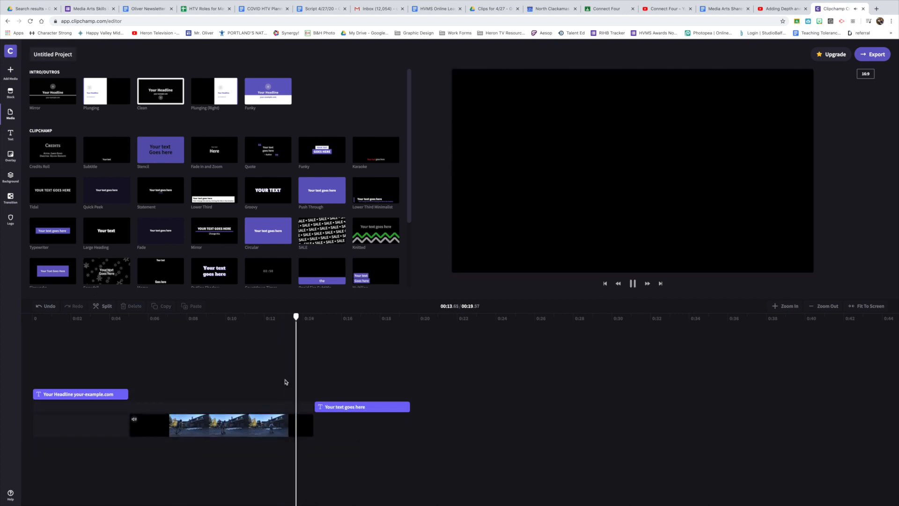
Step: Move the "Your text goes here" title earlier to about 0:12 so it overlaps the end of the Skate clip, and preview the fade
key(space)
drag(337, 407, 284, 399)
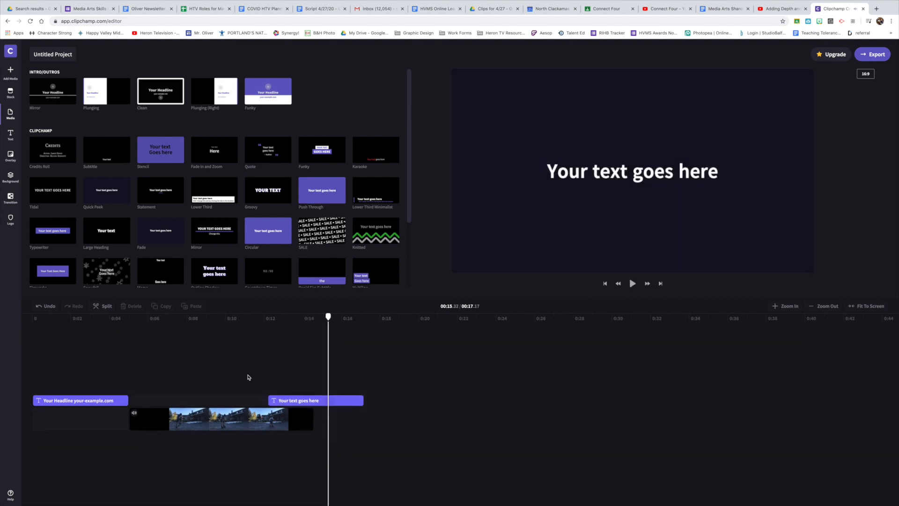
click(258, 382)
key(space)
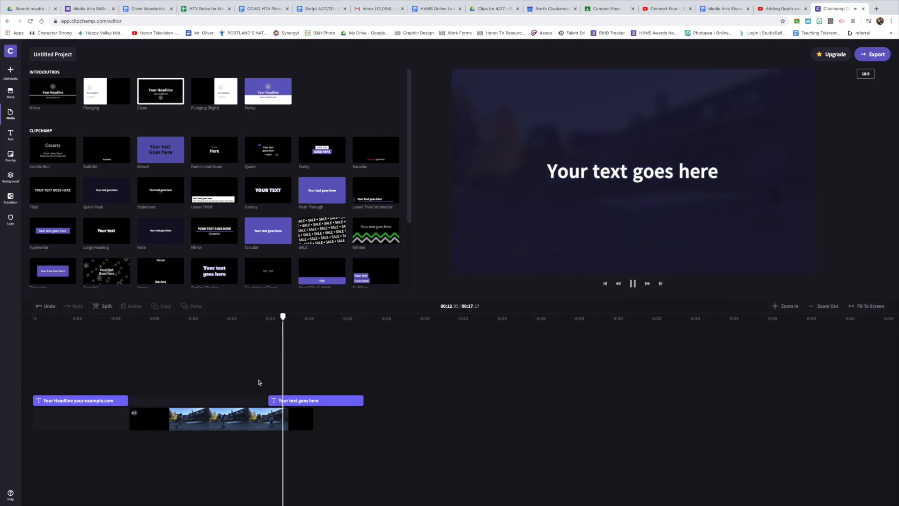
mouse_move(291, 403)
mouse_down()
mouse_move(253, 394)
mouse_move(282, 394)
mouse_up()
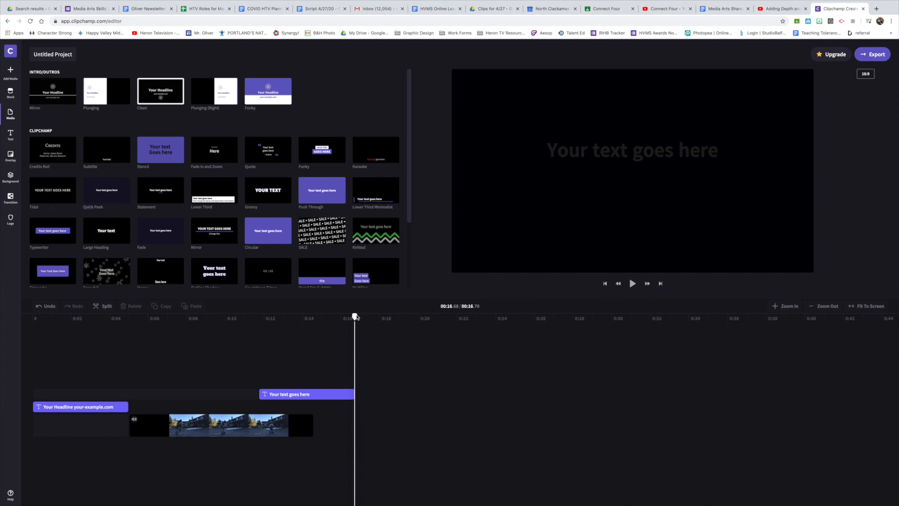
drag(354, 317, 351, 317)
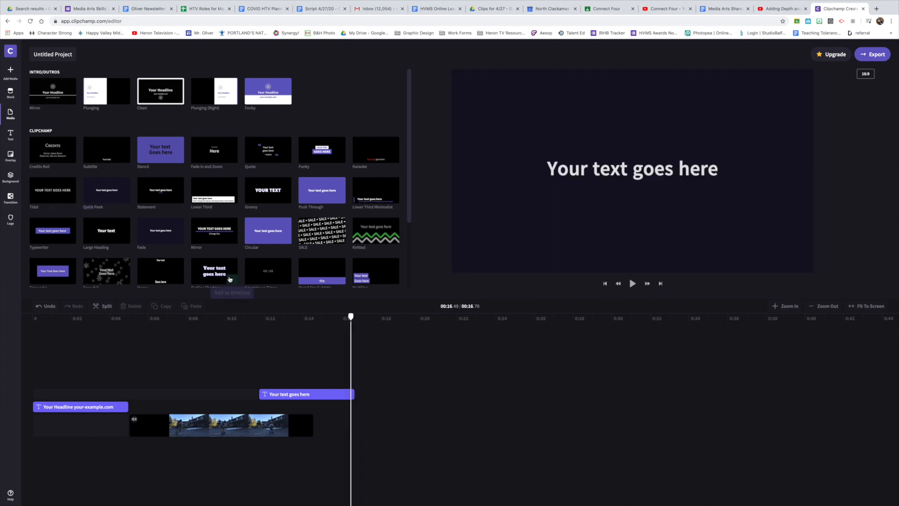
drag(352, 319, 232, 323)
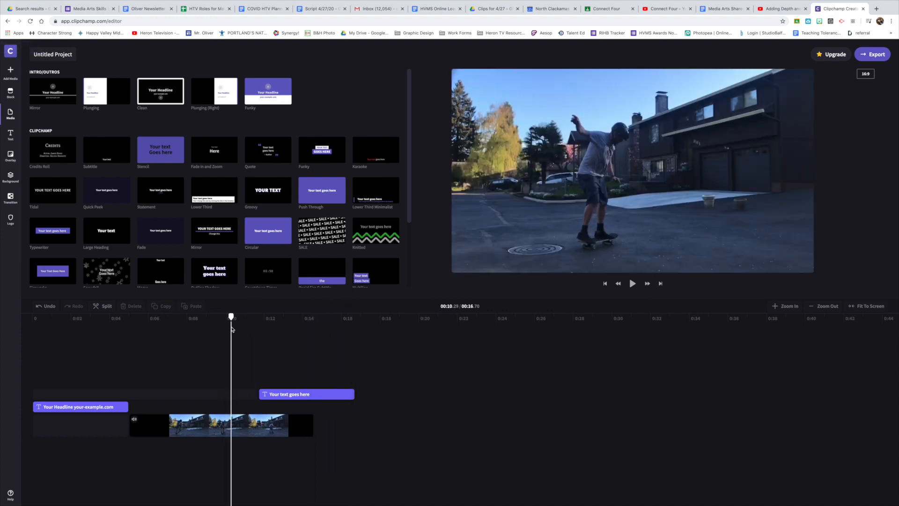
Step: Add a White background on the Skate clip's track at about 0:15, beneath the closing title, and preview the ending
click(10, 177)
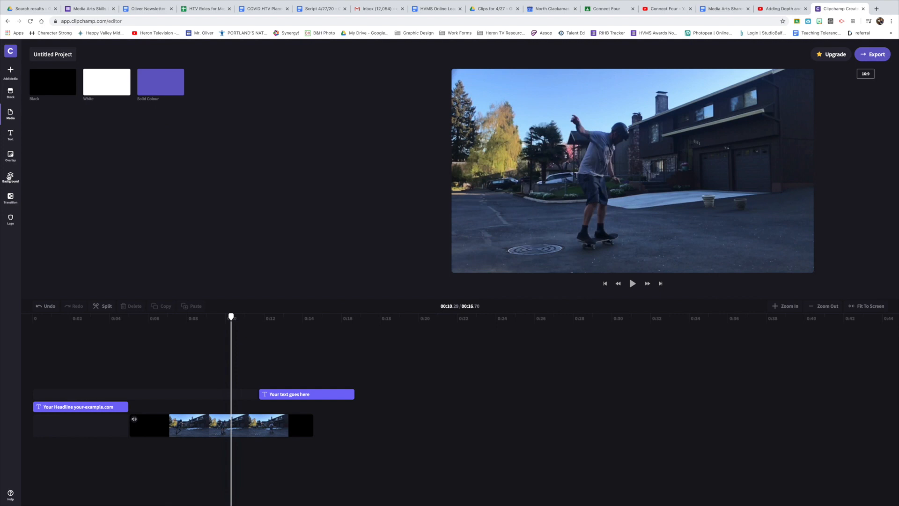
drag(106, 77, 323, 419)
click(307, 366)
key(space)
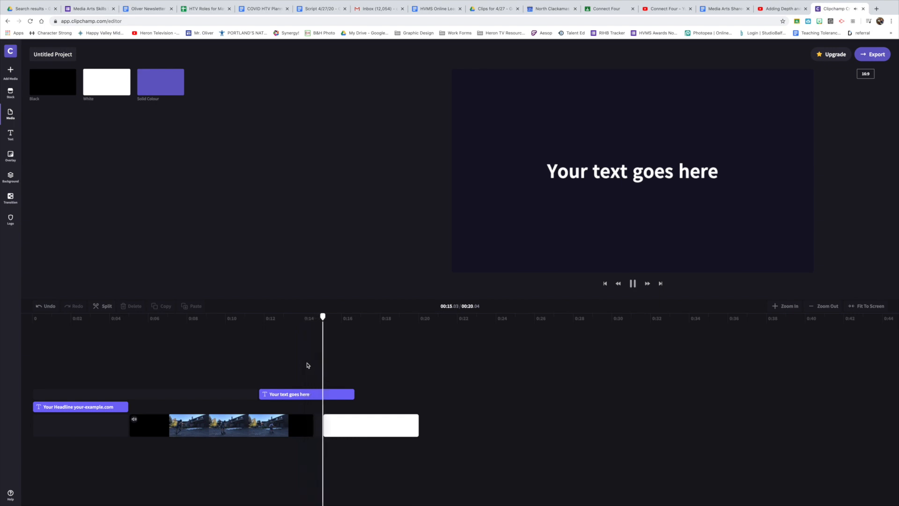
Step: Set the closing title's text color to Slateblue (5756D6) and preview it over the white background
click(302, 397)
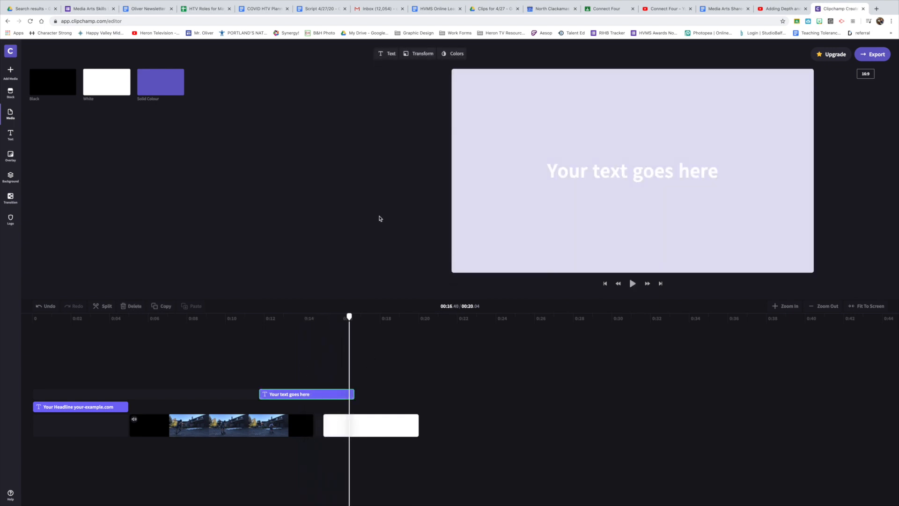
click(453, 55)
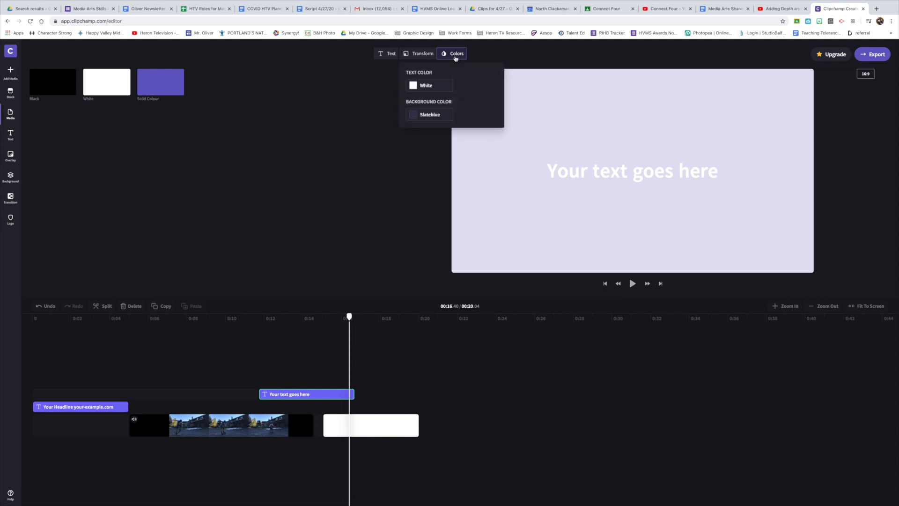
click(428, 86)
click(448, 119)
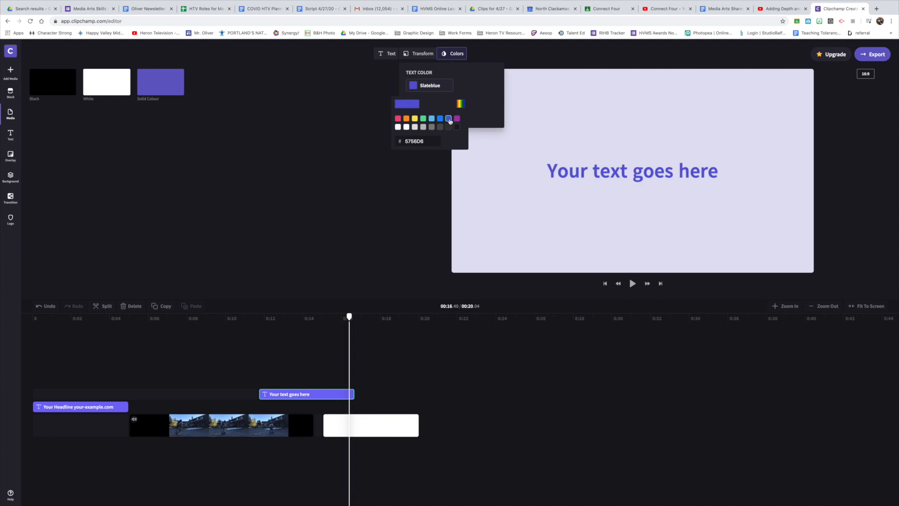
click(247, 372)
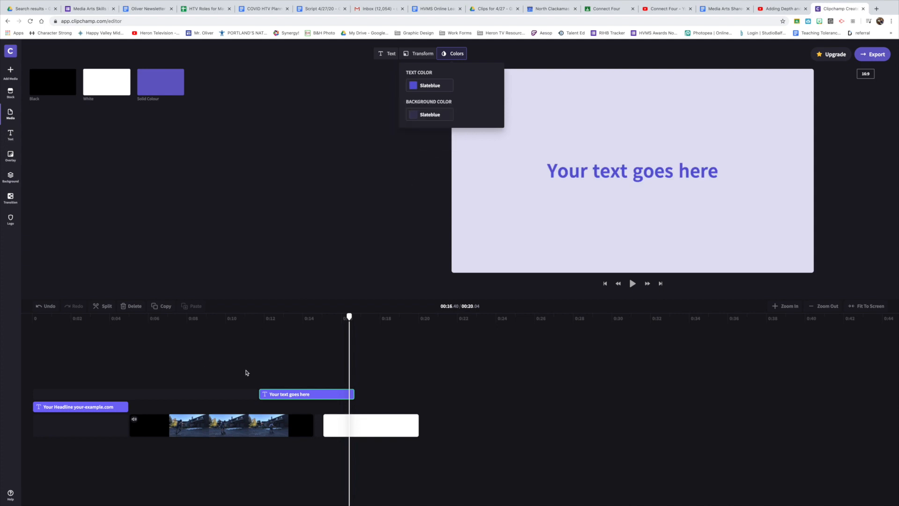
click(247, 372)
key(space)
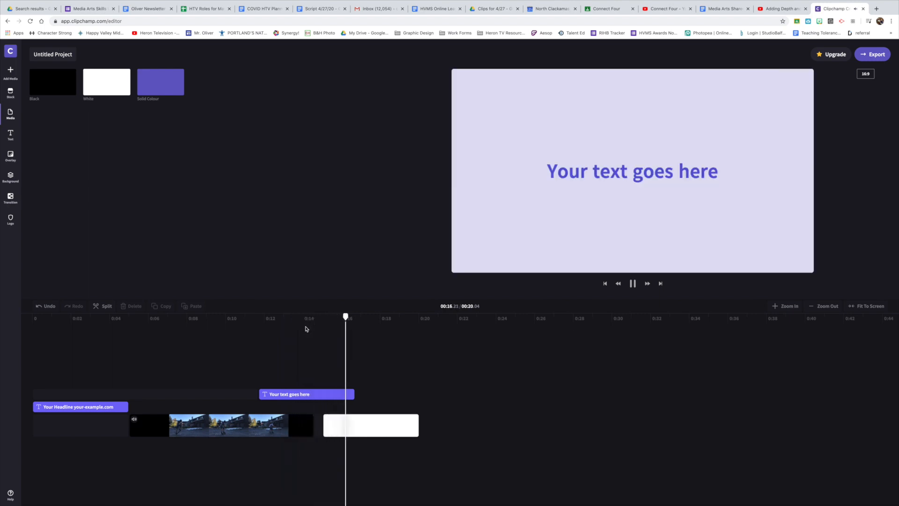
key(space)
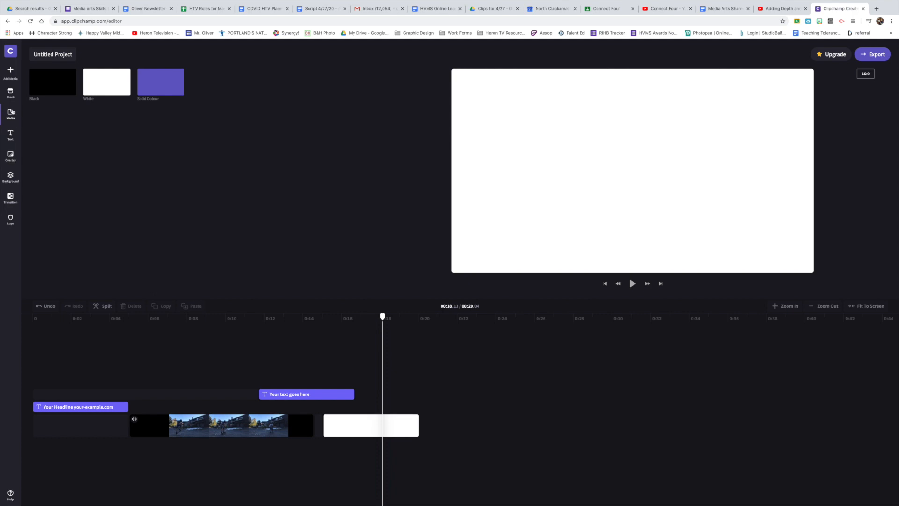
Step: Add the "green screen doctor with tablet pc smiles at camera" clip from the Perfect for Green Screen stock collection to the library and return to the editor
click(10, 92)
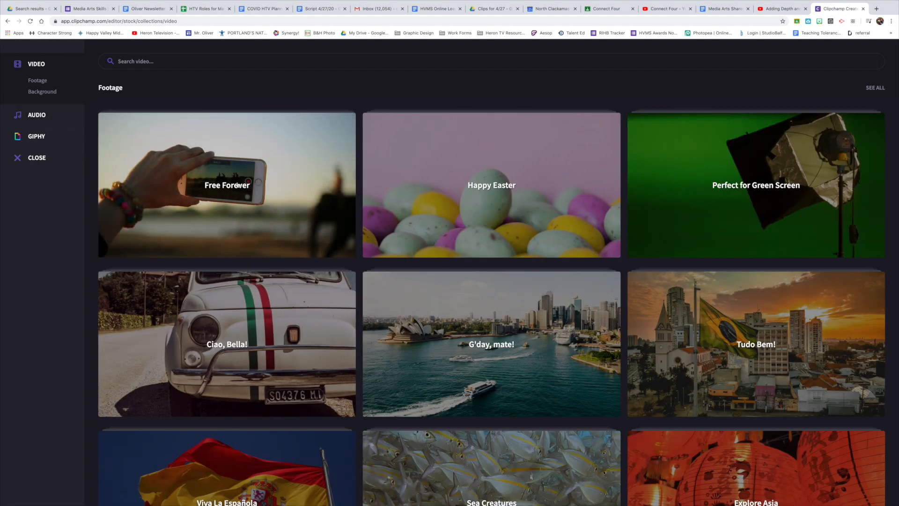
scroll(542, 261, down, 2)
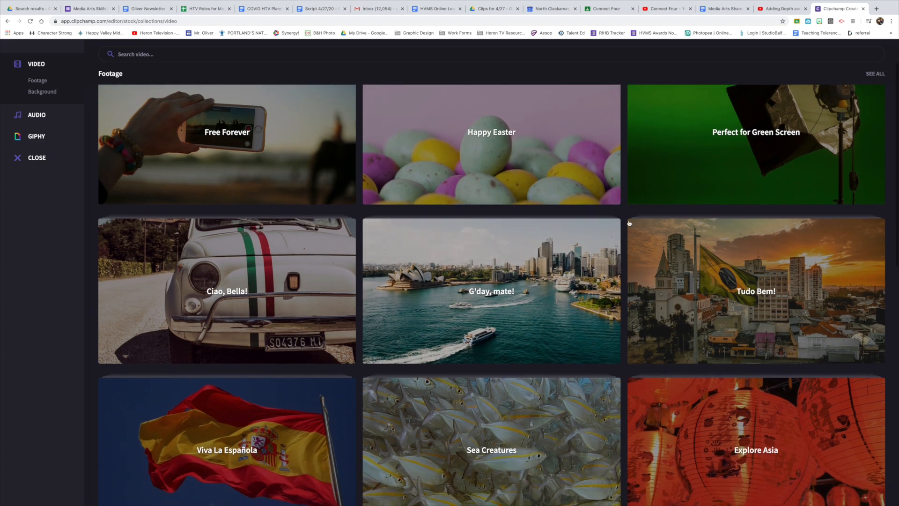
click(694, 174)
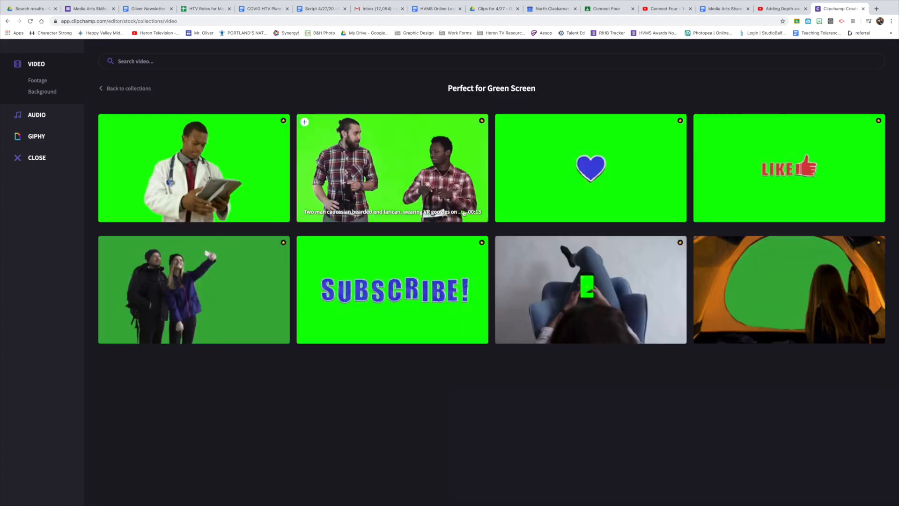
click(225, 178)
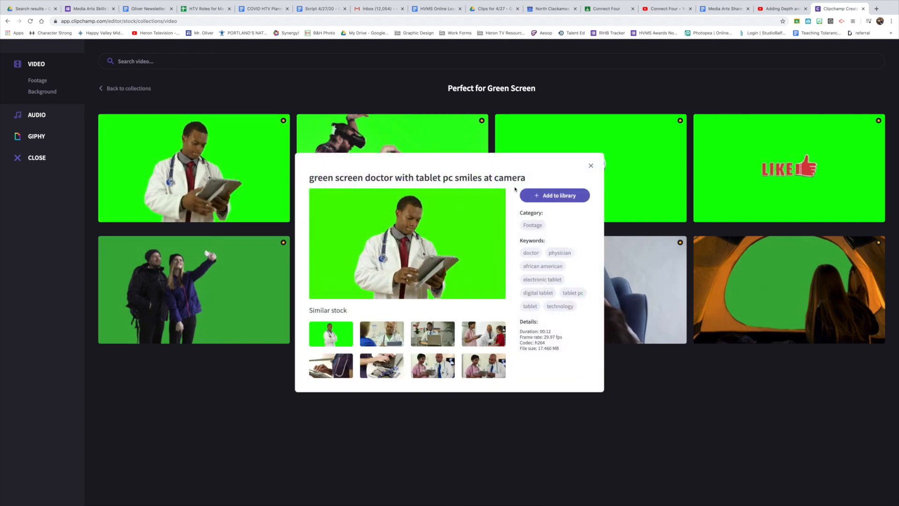
click(565, 196)
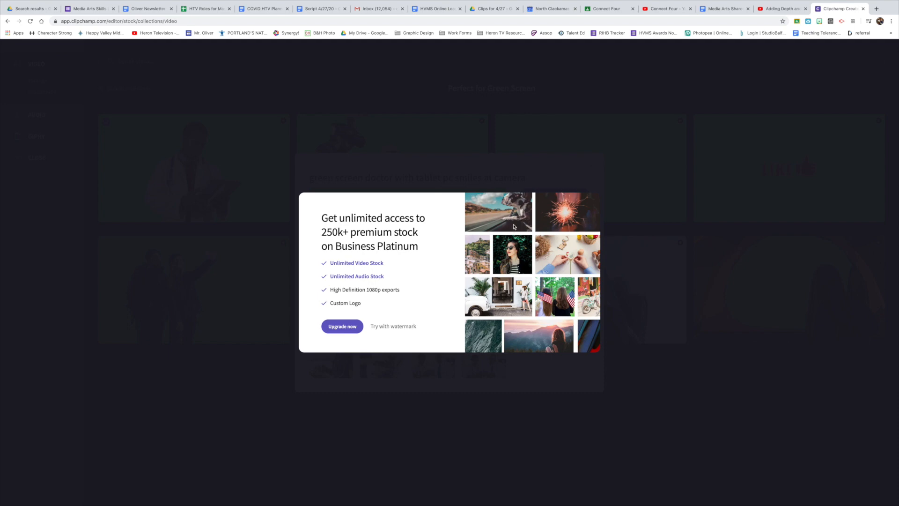
click(748, 162)
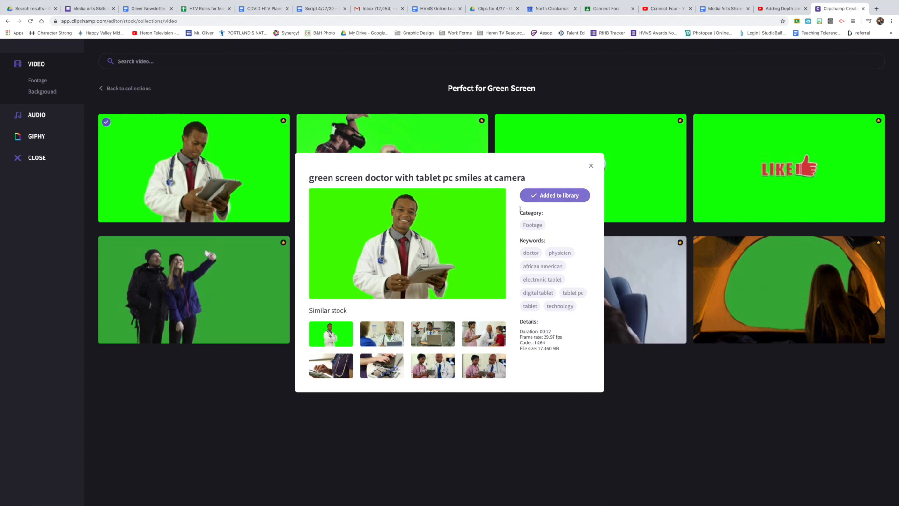
click(591, 164)
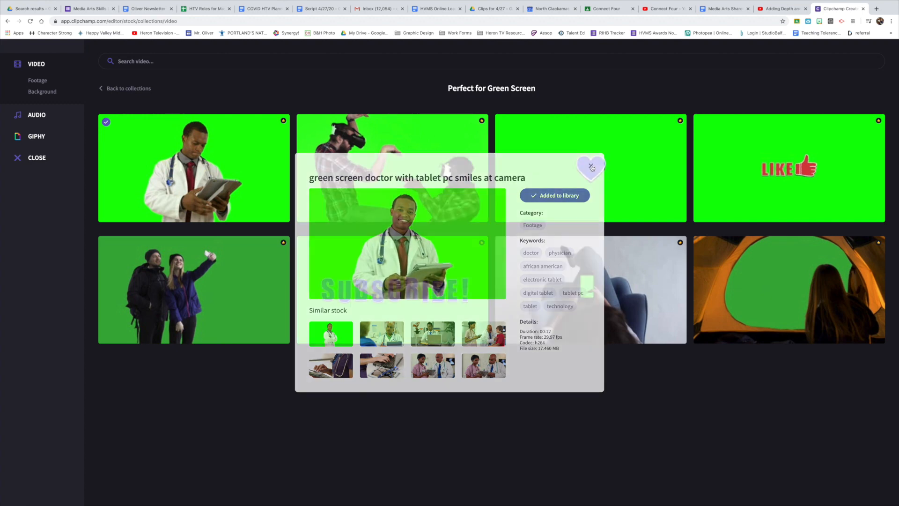
click(8, 22)
Step: Place the green screen doctor clip on a track above the Skate clip at about 0:08 and preview it
mouse_move(108, 85)
drag(108, 85, 360, 379)
click(361, 379)
key(space)
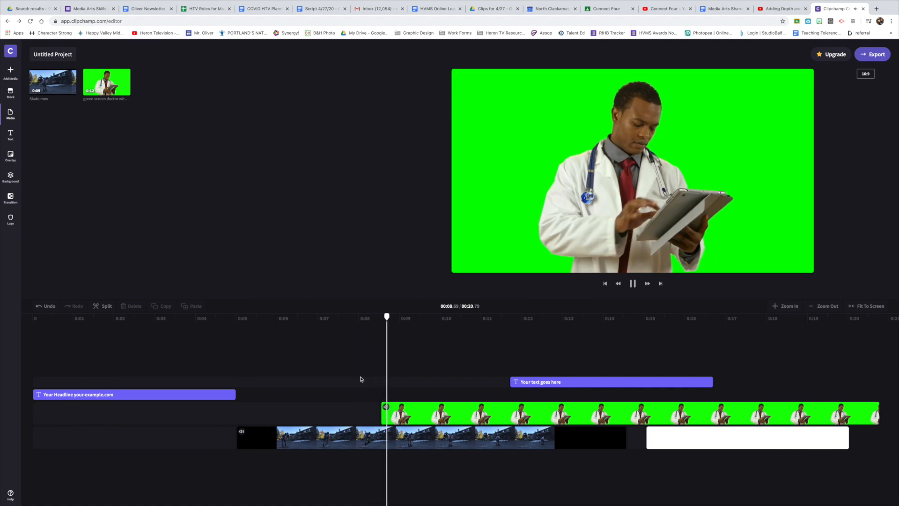
key(space)
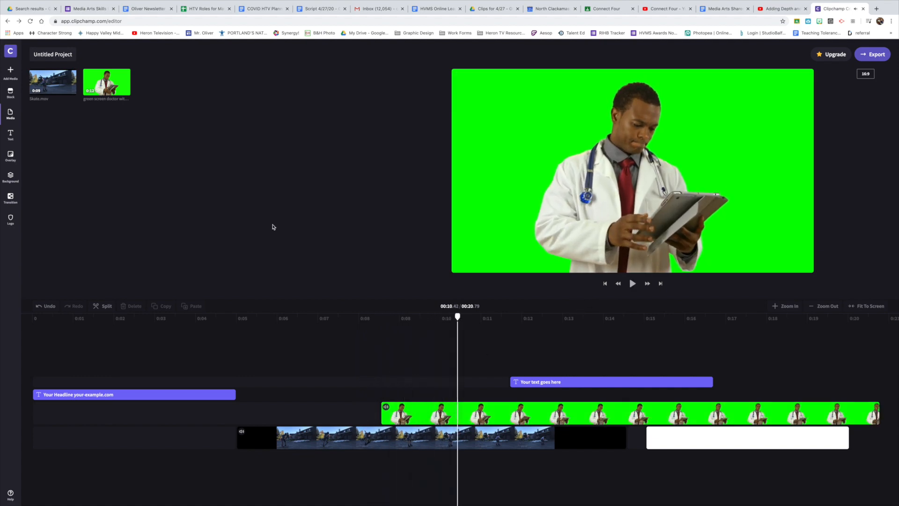
Step: Examine the doctor clip's layout, transform, filter, color balance, fade and speed options
click(489, 405)
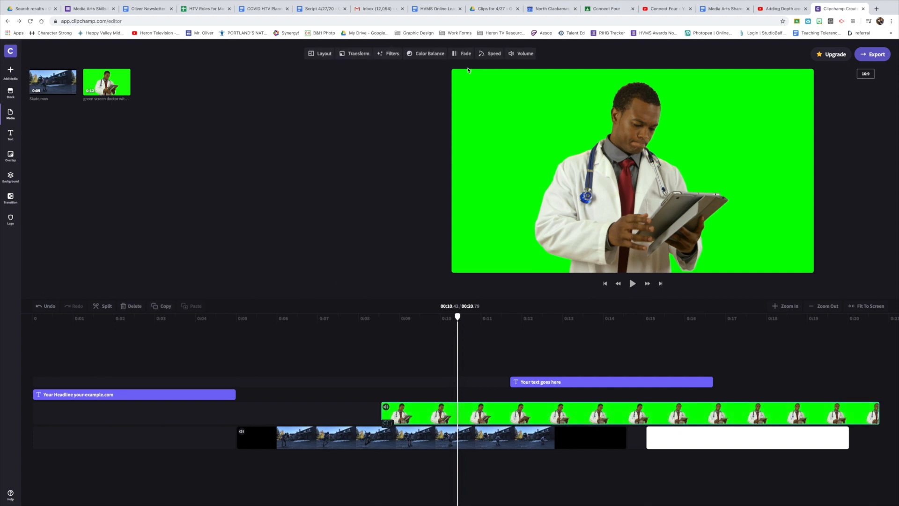
click(420, 54)
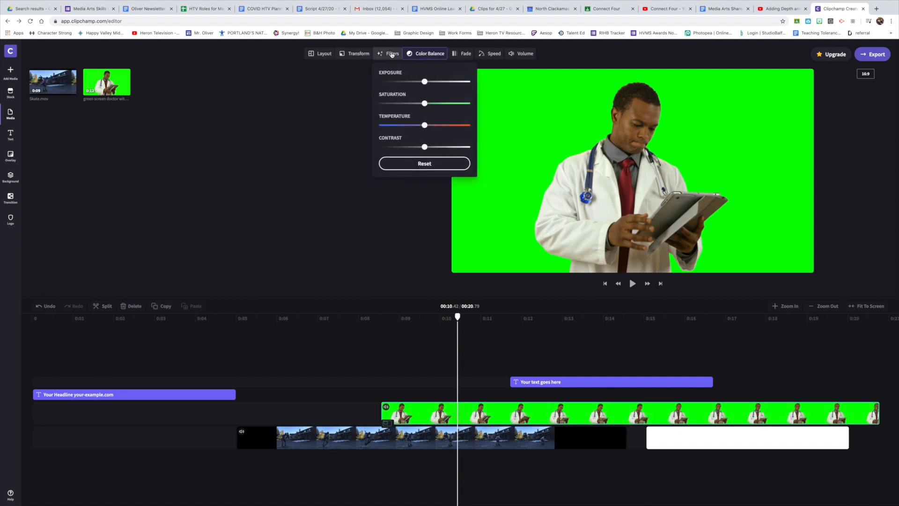
click(389, 53)
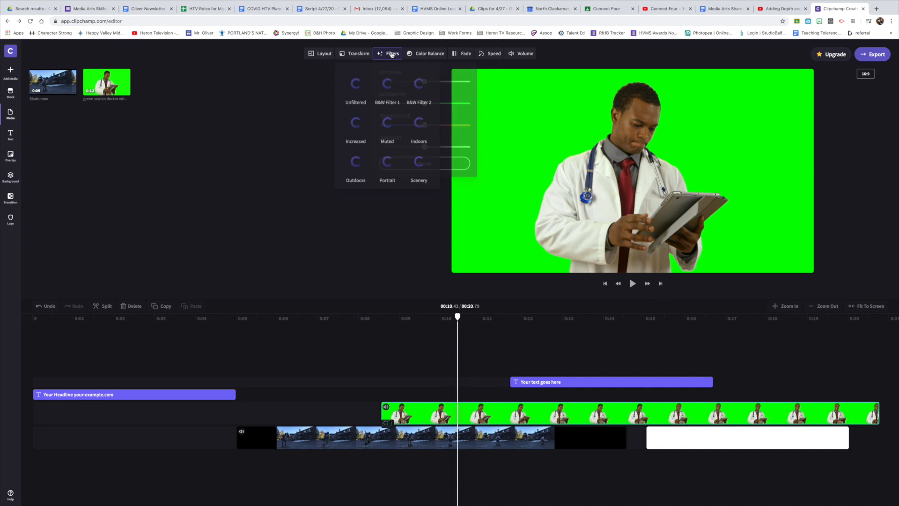
click(355, 55)
click(320, 53)
click(347, 55)
click(389, 53)
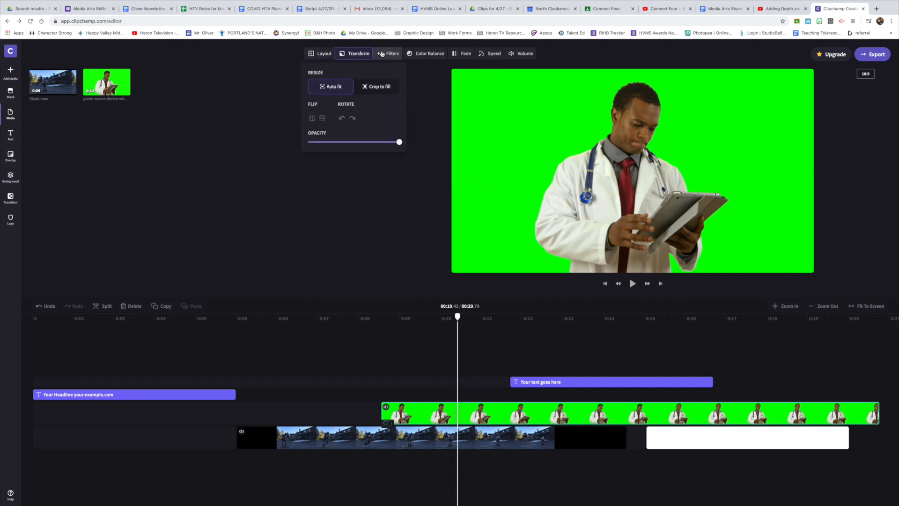
click(412, 54)
click(467, 54)
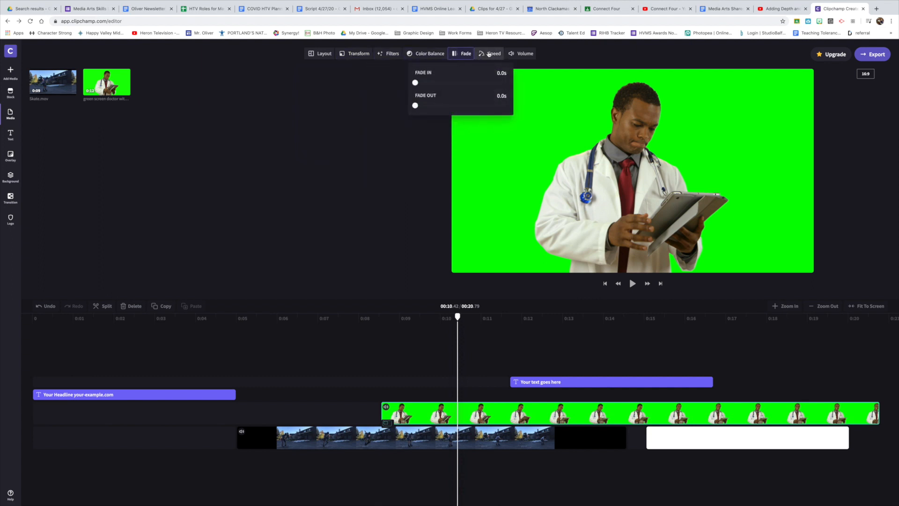
click(489, 54)
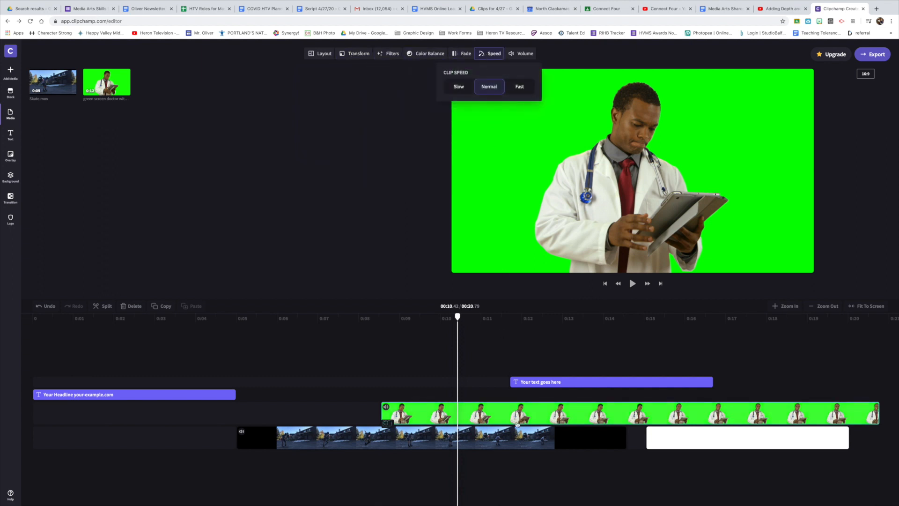
Step: Move the doctor clip into the gap between the Skate clip and the white background, and preview the sequence
drag(431, 419, 635, 438)
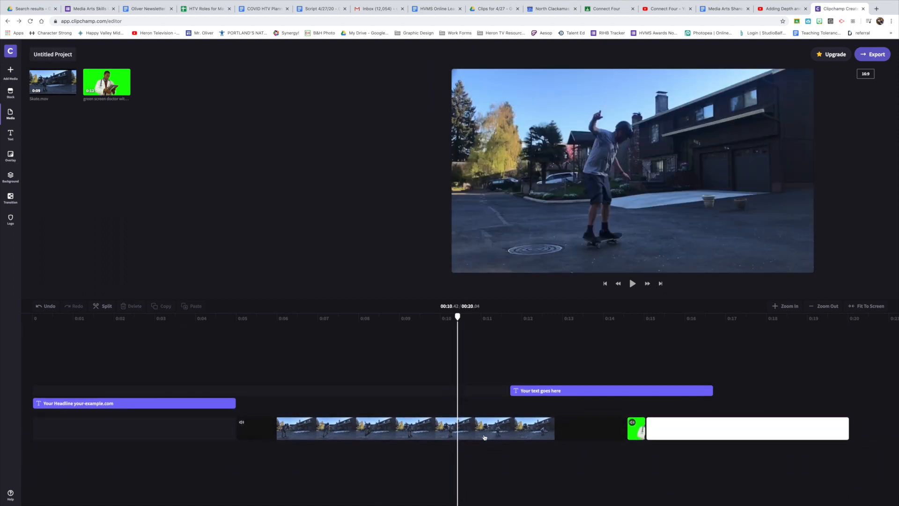
click(434, 370)
key(space)
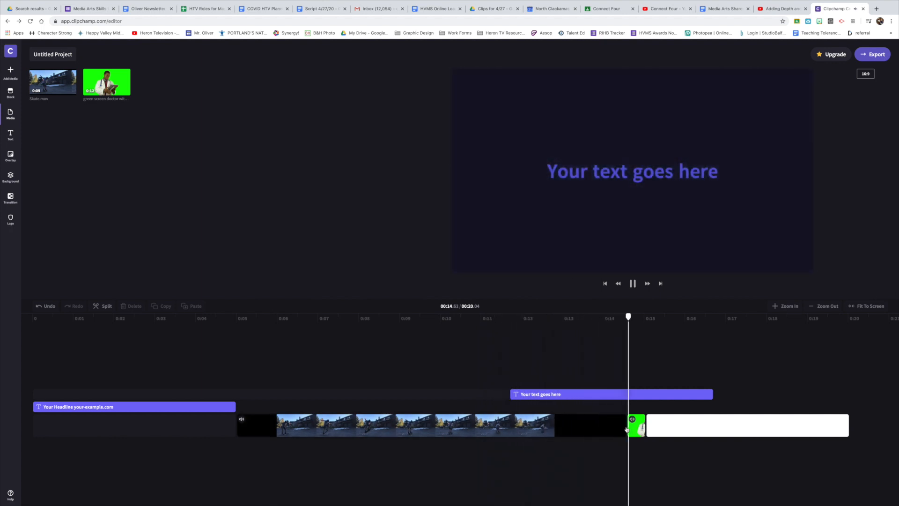
key(space)
Step: Delete the short doctor clip between the Skate clip and the white background
click(636, 429)
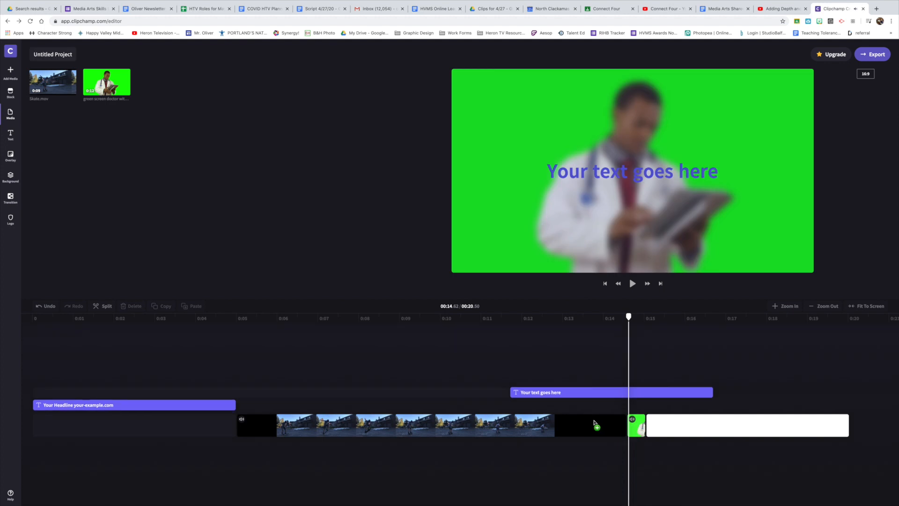
click(640, 427)
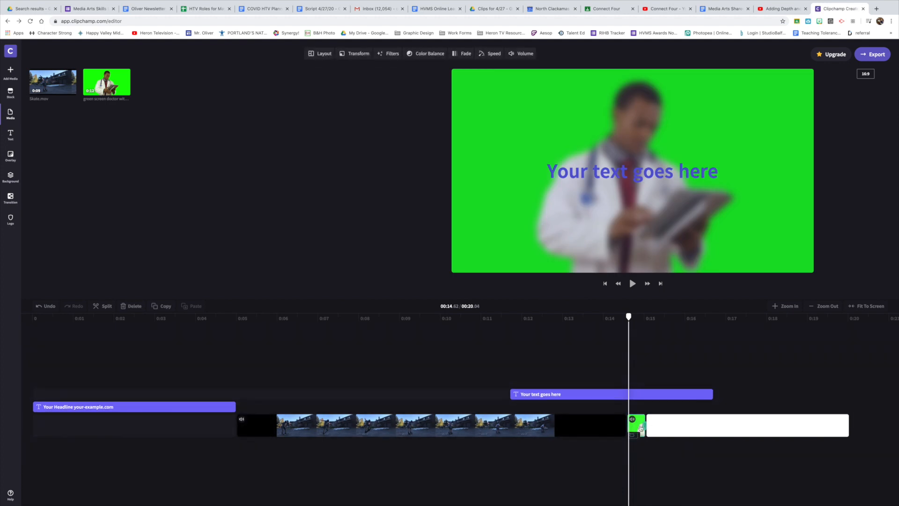
key(Delete)
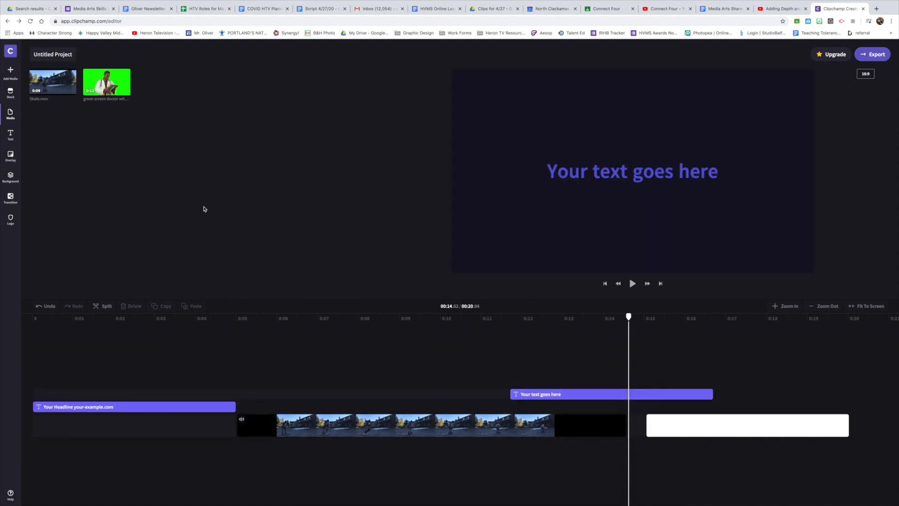
Step: Add the full doctor clip from the library again, place it above the Skate clip from about 0:08, and preview it
mouse_move(126, 91)
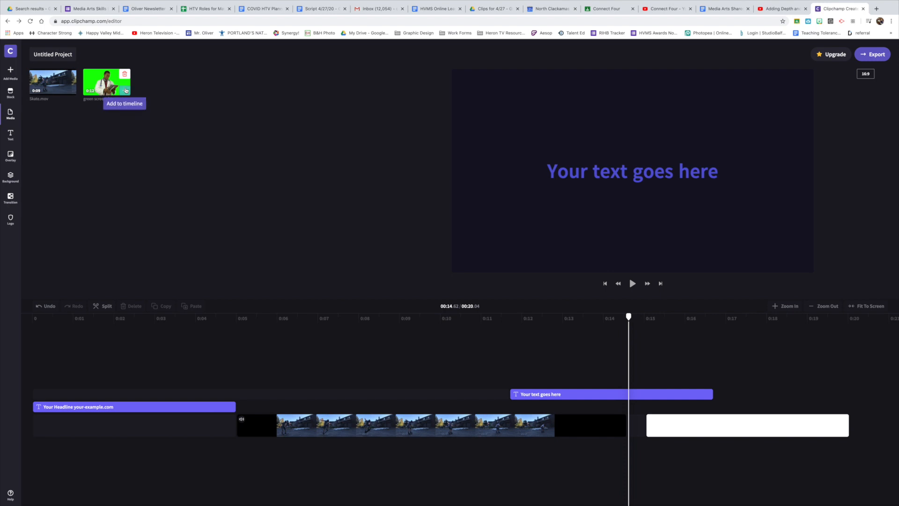
click(126, 91)
drag(869, 419, 375, 392)
click(334, 363)
key(space)
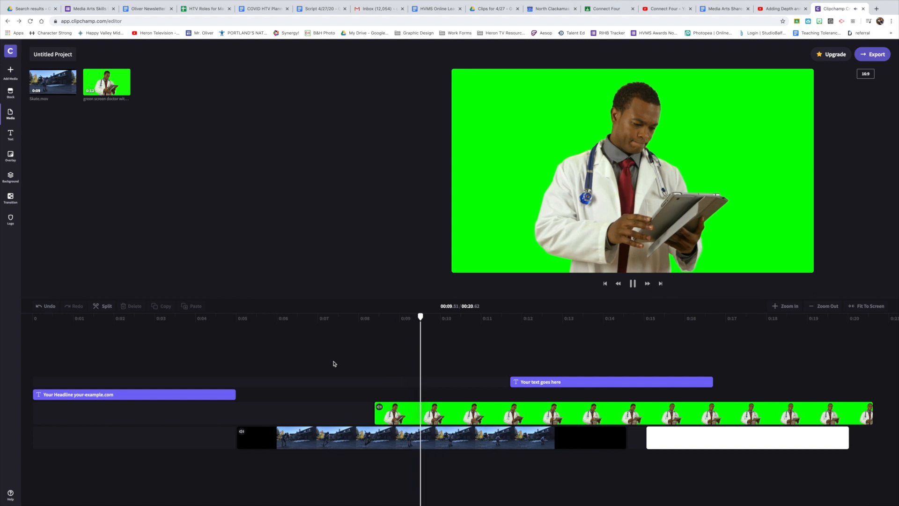
Step: Apply the Green Screen (Beta) filter to the doctor clip above the Skate clip and scrub across its start to check it
key(space)
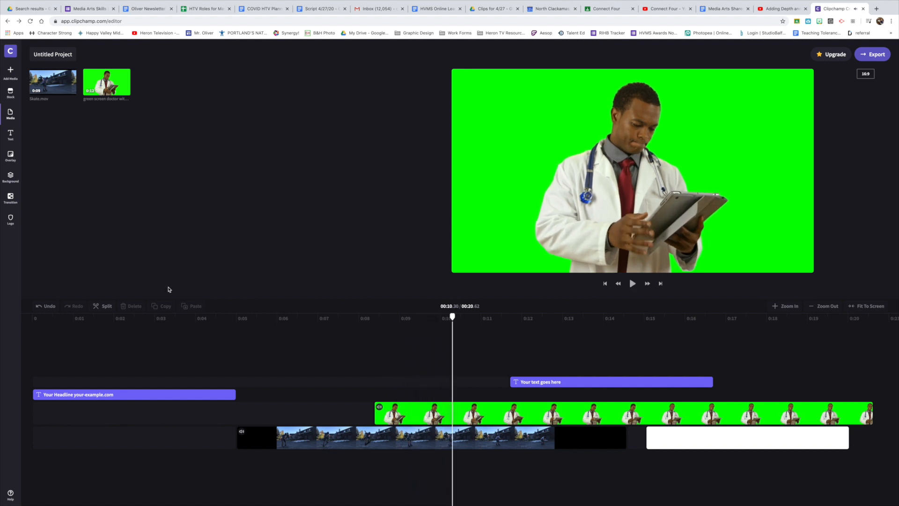
click(11, 156)
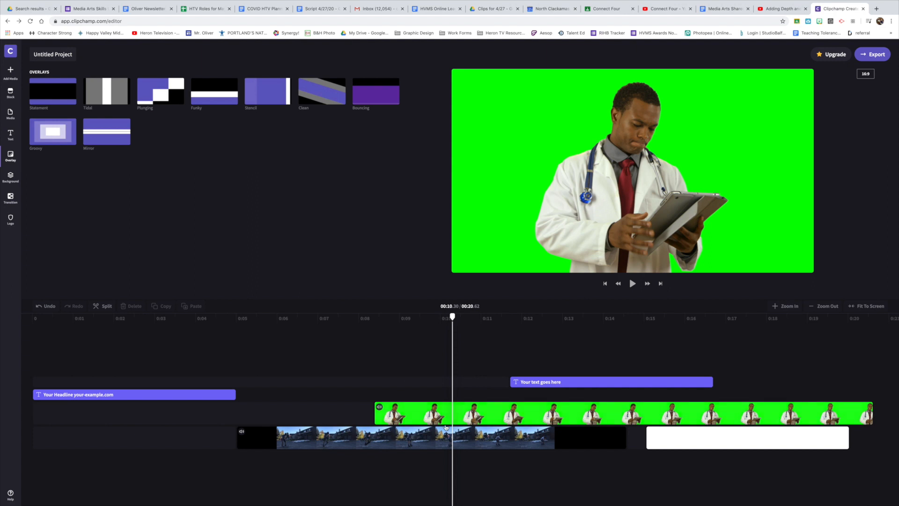
click(435, 405)
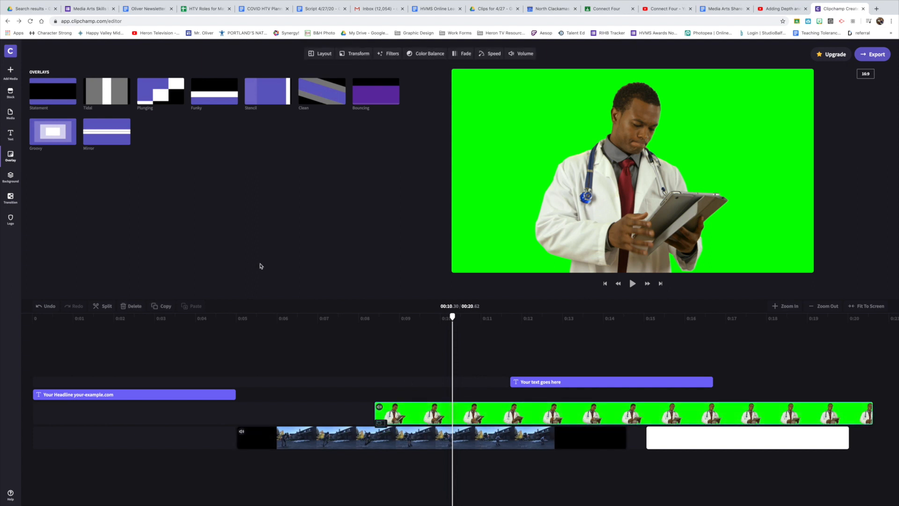
click(359, 54)
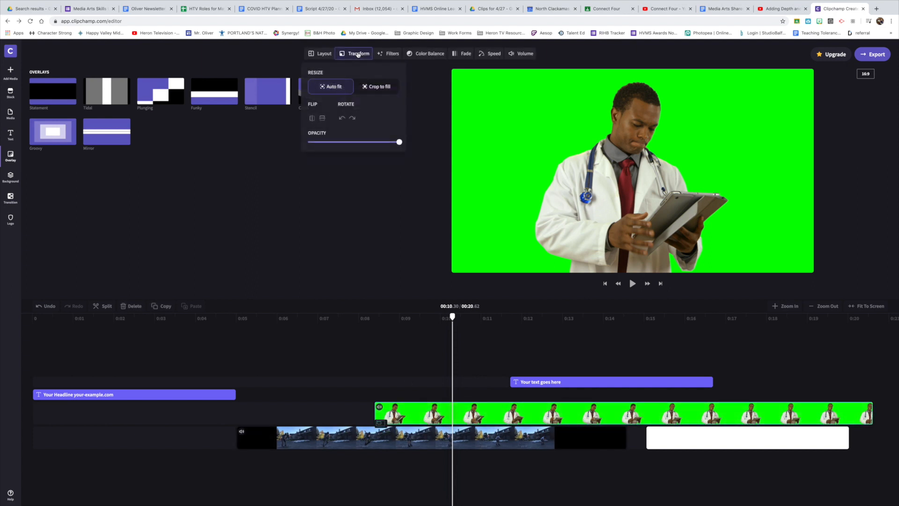
click(388, 53)
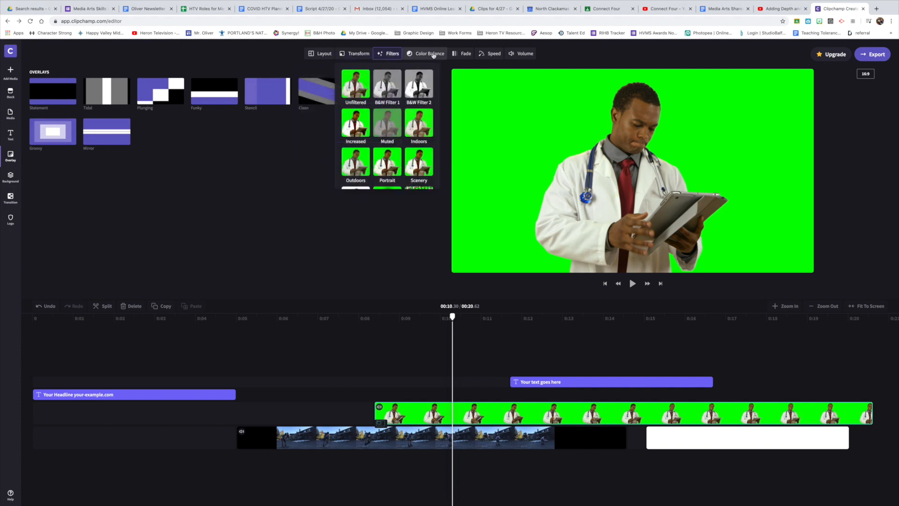
scroll(395, 94, down, 5)
click(359, 153)
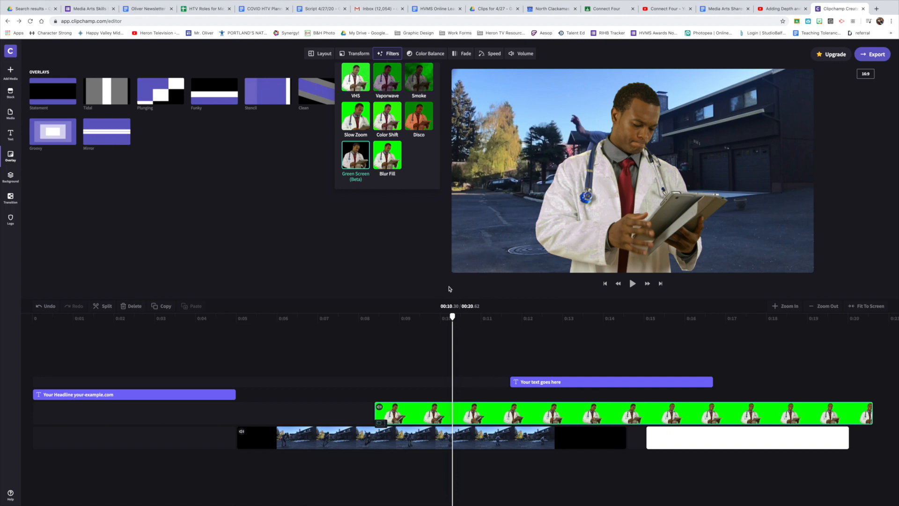
drag(451, 322, 336, 317)
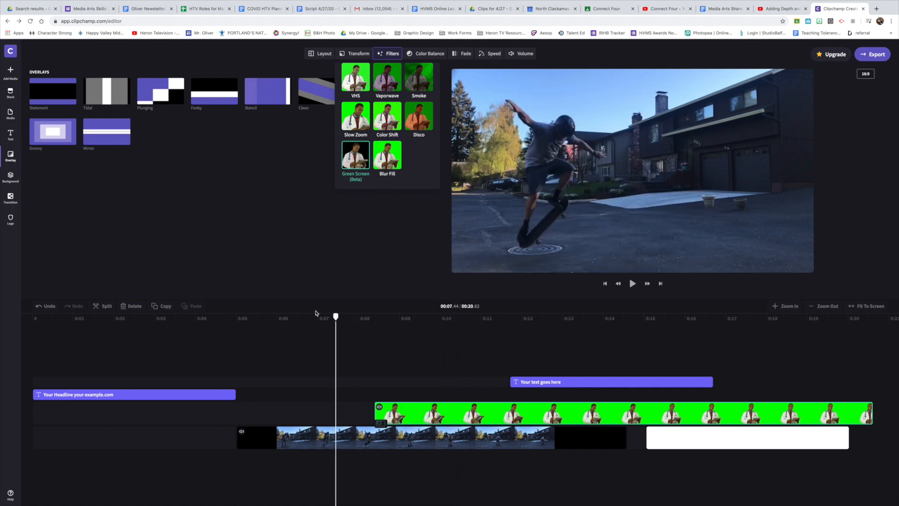
drag(336, 317, 448, 338)
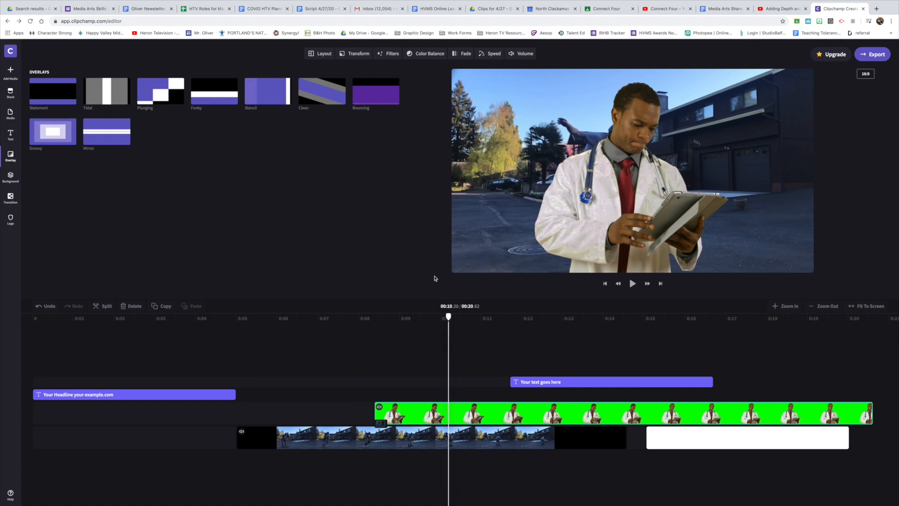
Step: Move the doctor clip so it starts at about 0:10 over the Skate clip, previewing the overlap
click(392, 53)
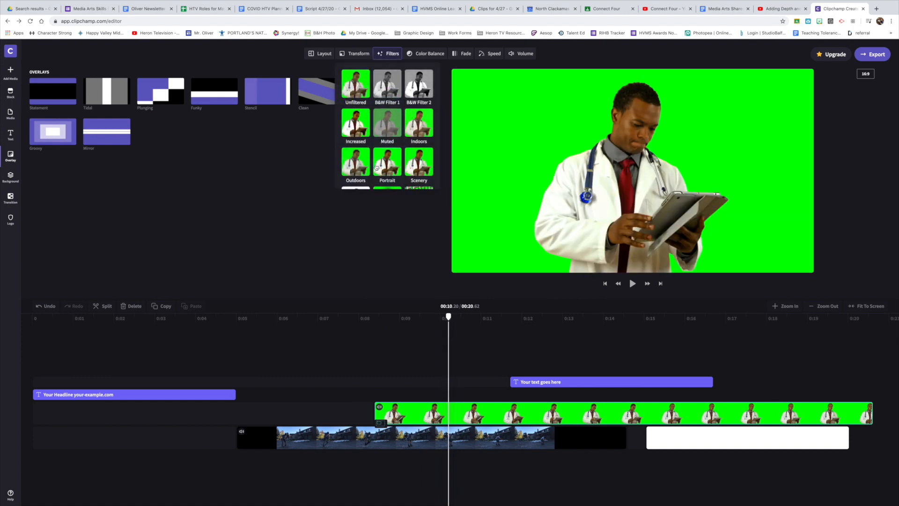
drag(401, 414, 505, 415)
drag(449, 317, 384, 330)
key(space)
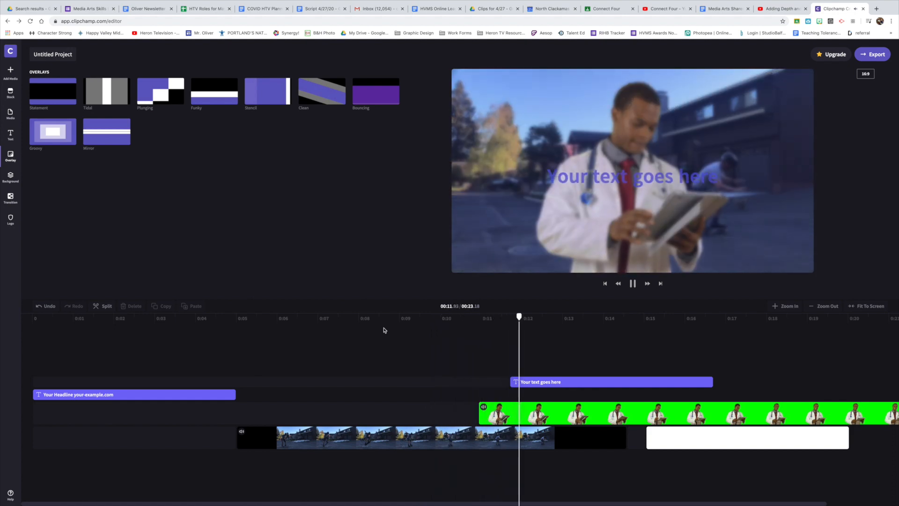
key(space)
drag(529, 412, 478, 412)
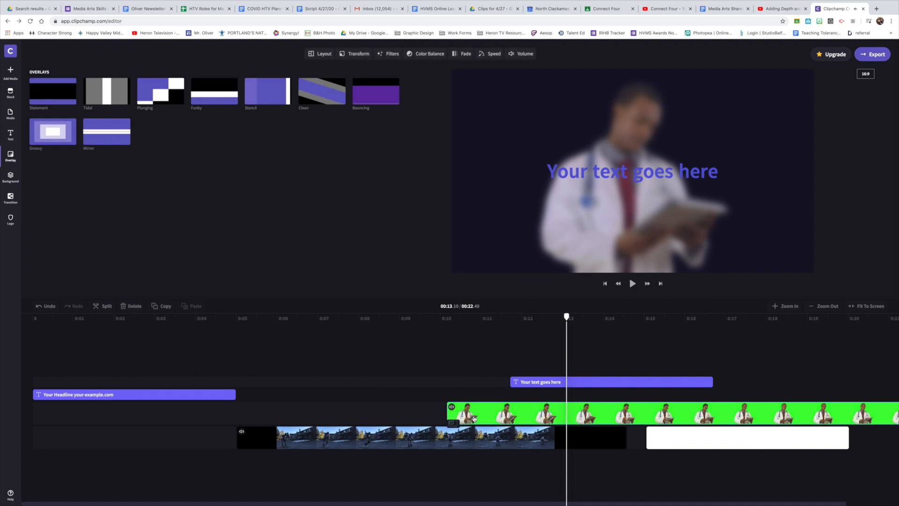
drag(567, 317, 468, 318)
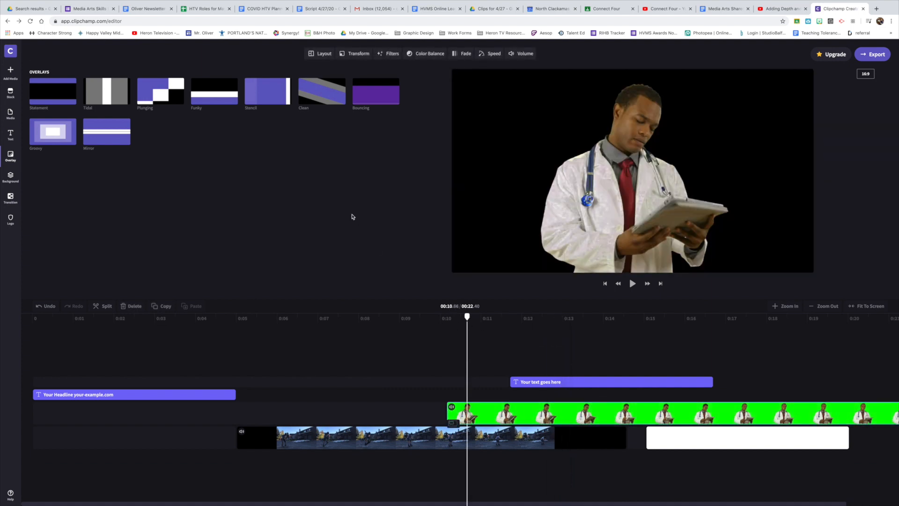
Step: Try a slightly lower opacity, a horizontal flip and Crop to fill on the doctor clip, restoring each setting
click(356, 54)
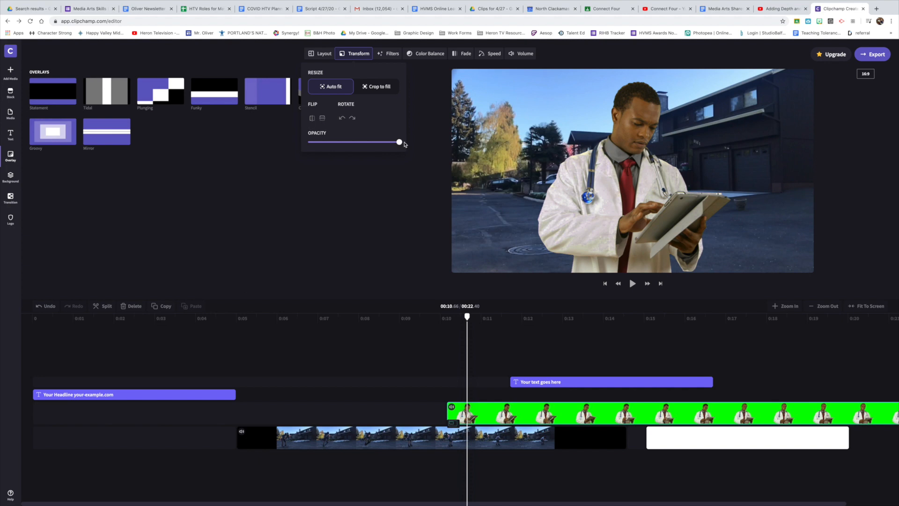
mouse_move(400, 144)
mouse_down()
mouse_move(352, 145)
mouse_move(391, 146)
mouse_up()
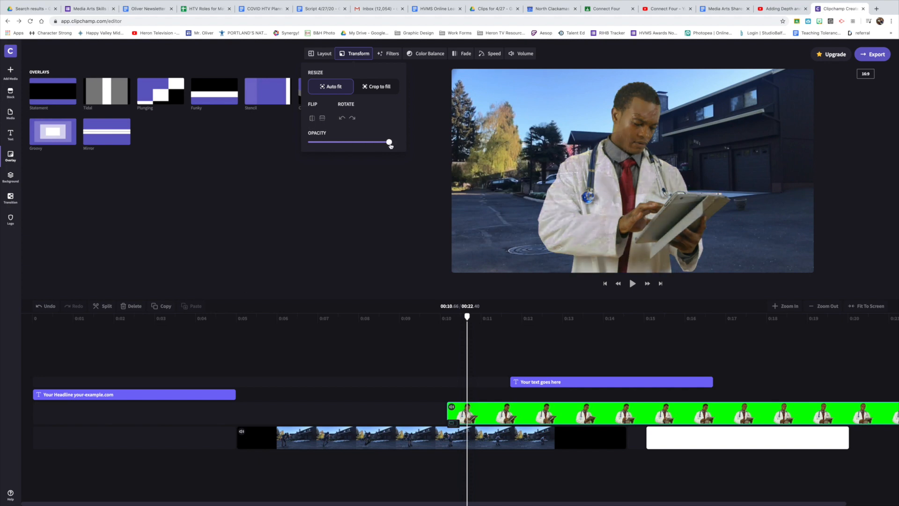
click(312, 119)
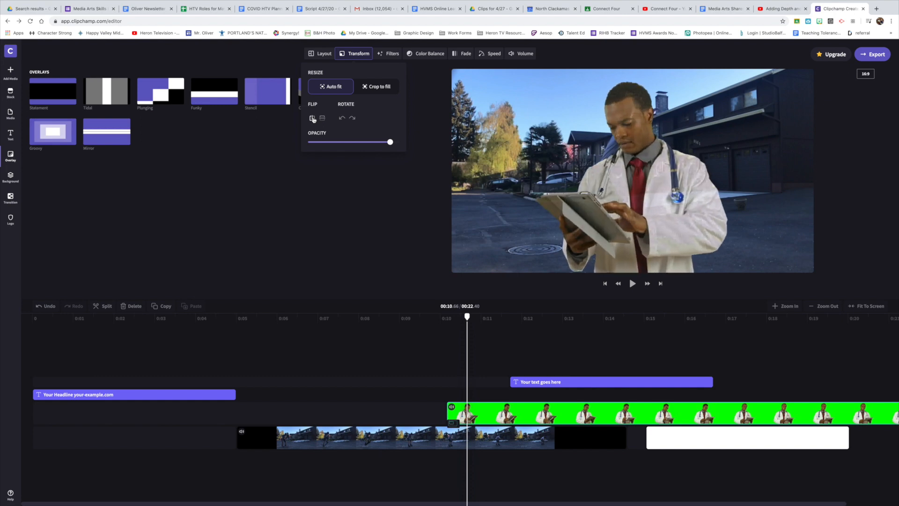
click(312, 118)
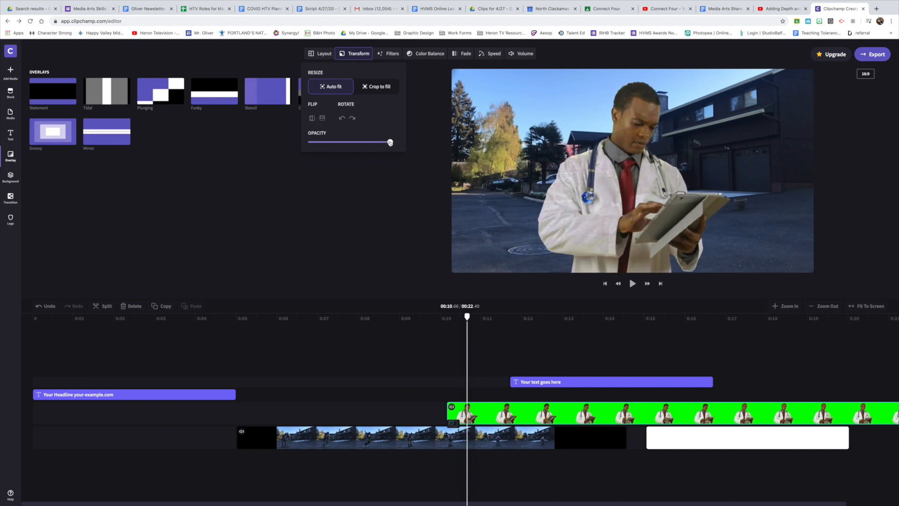
drag(390, 143, 402, 143)
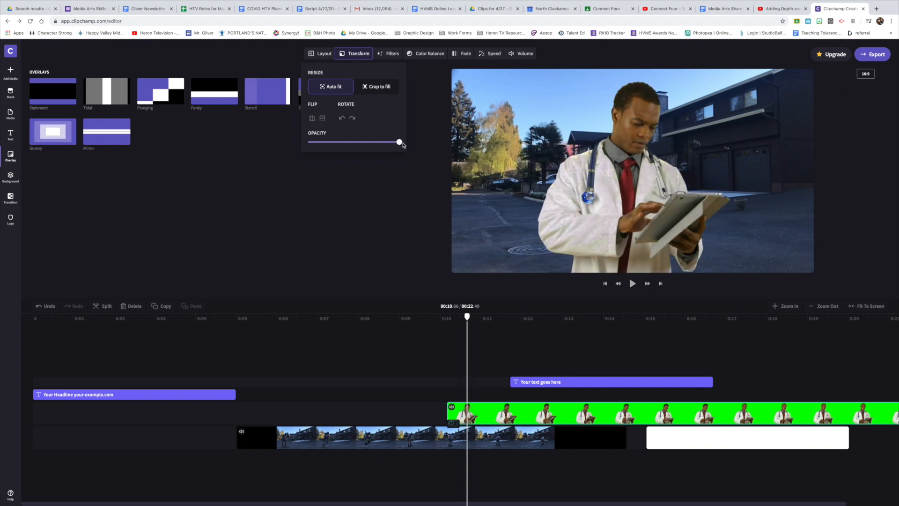
click(377, 89)
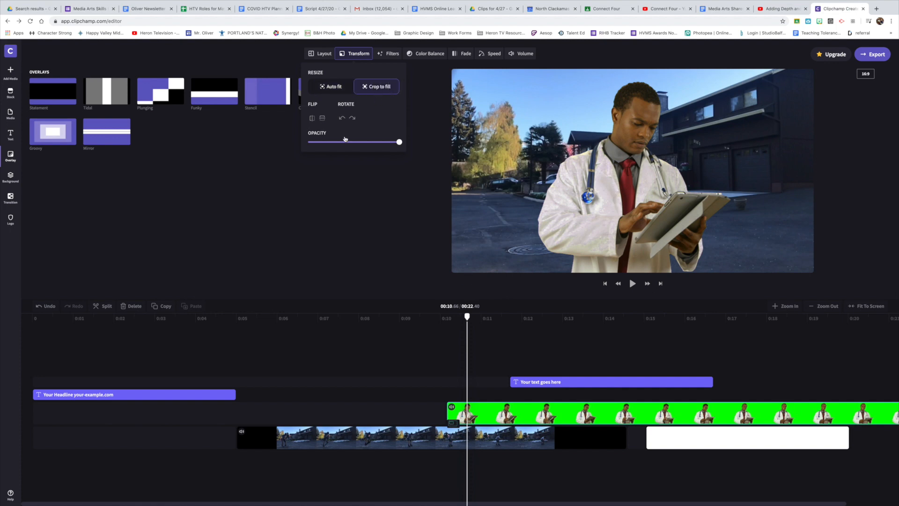
click(330, 86)
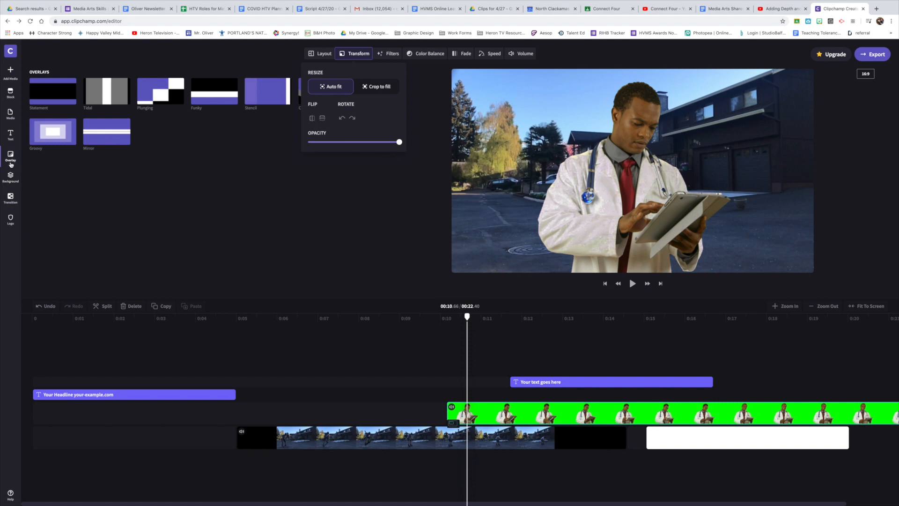
Step: Search the web for bensound in a new browser tab and open the Bensound royalty free music site
click(8, 73)
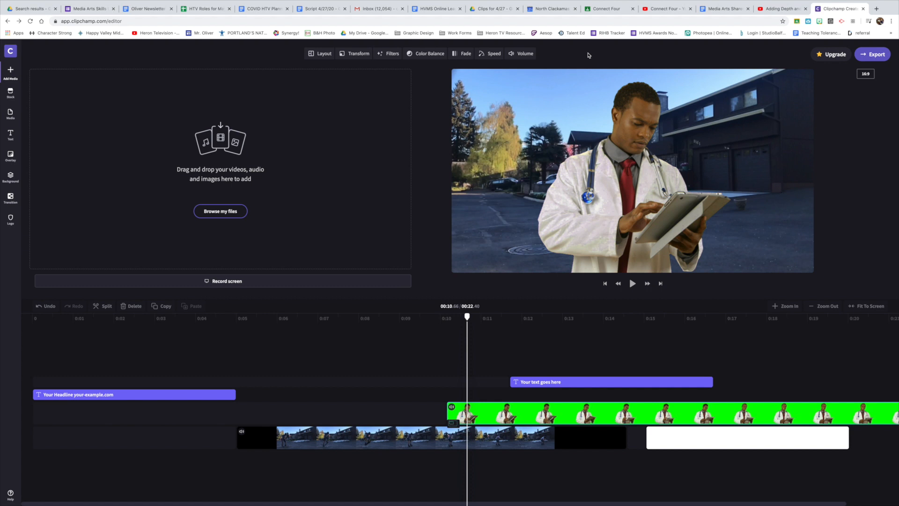
click(876, 9)
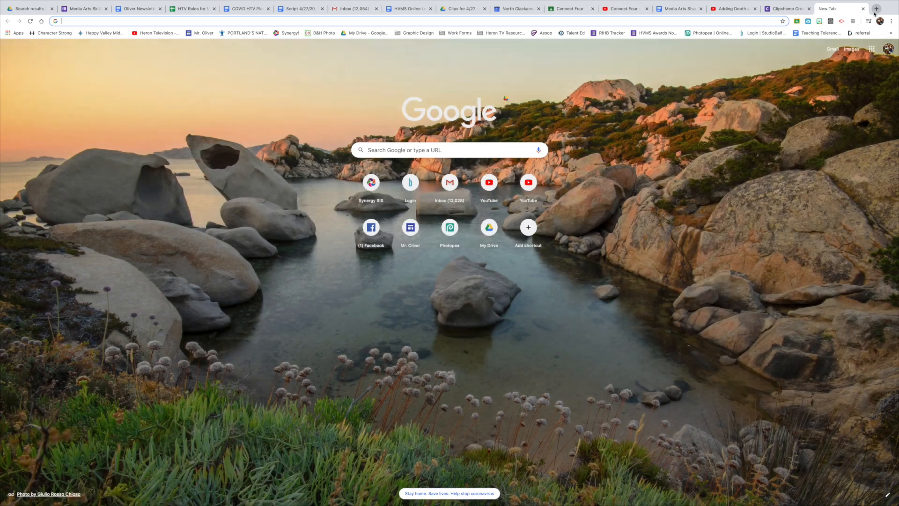
click(439, 150)
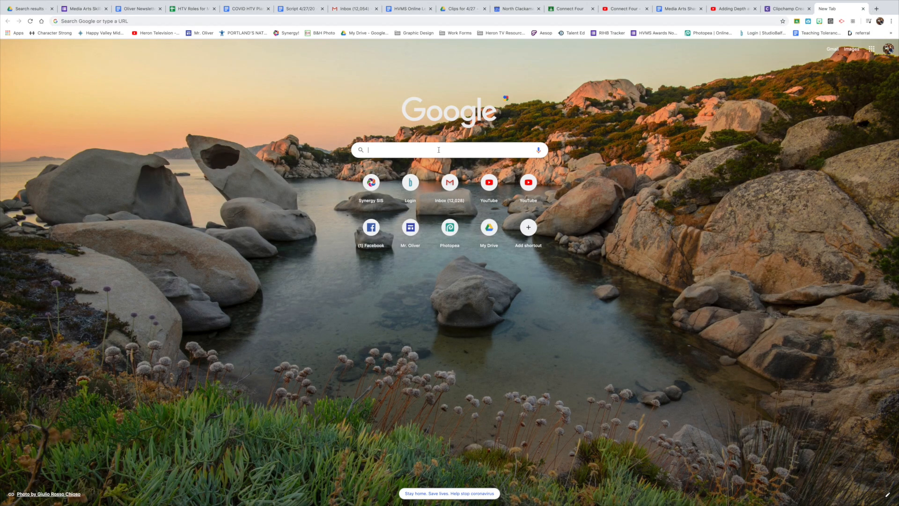
text(benso)
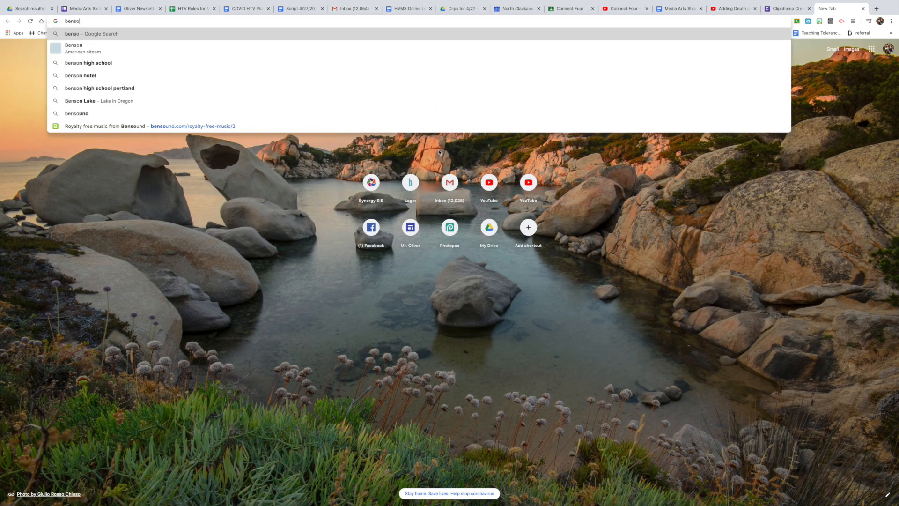
text(und)
key(Return)
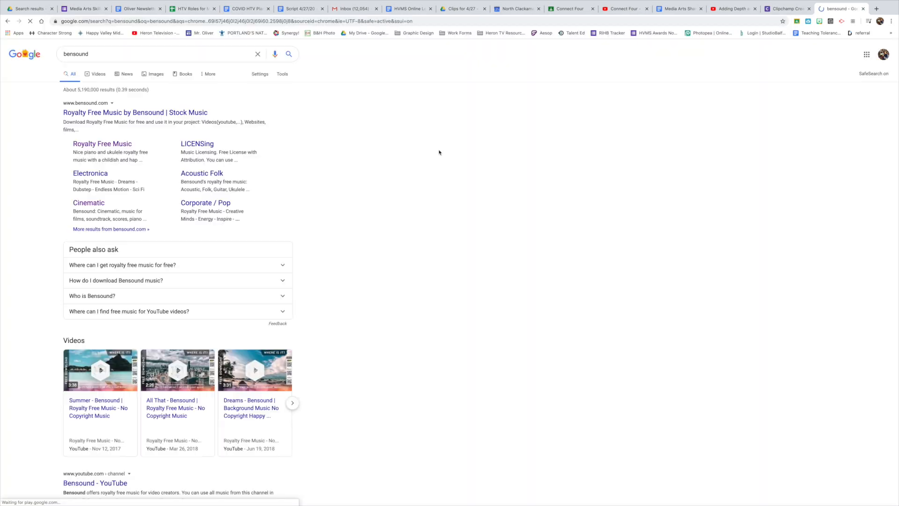
click(87, 114)
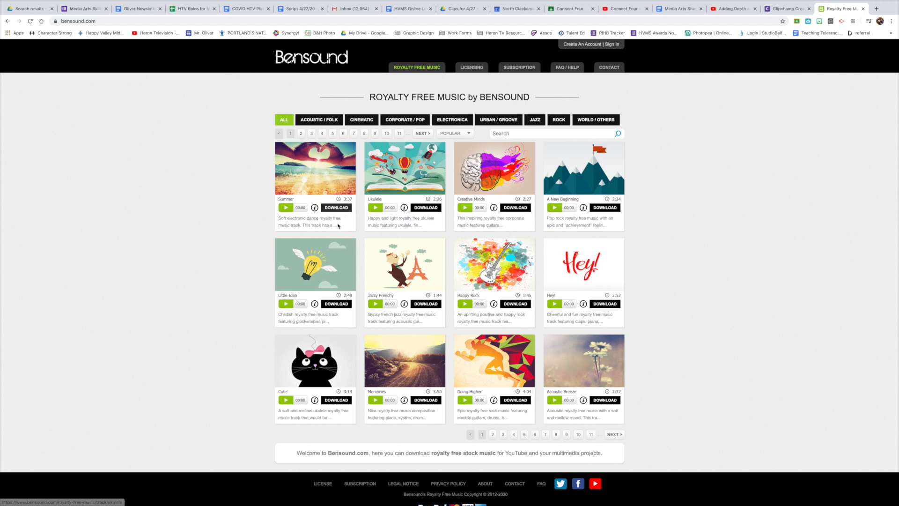
Step: Download the Happy Rock track under the free license with attribution and return to the Clipchamp project
click(471, 260)
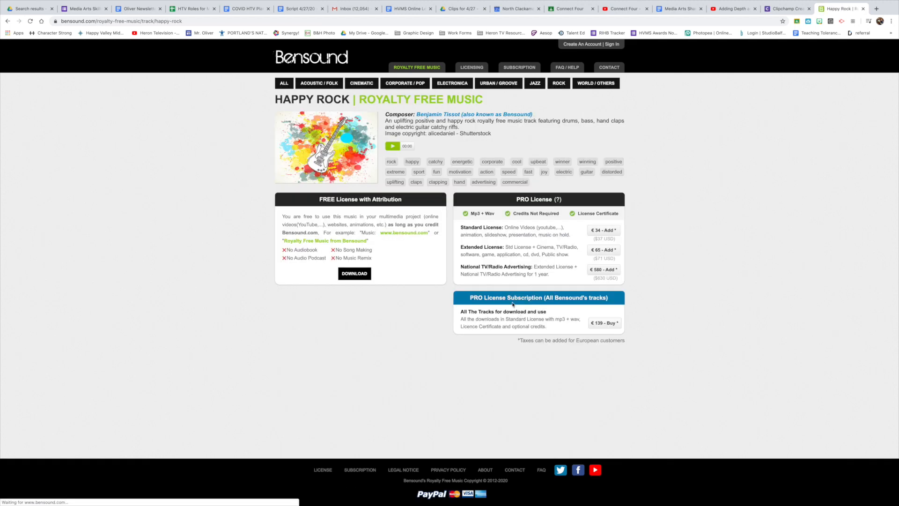
click(355, 274)
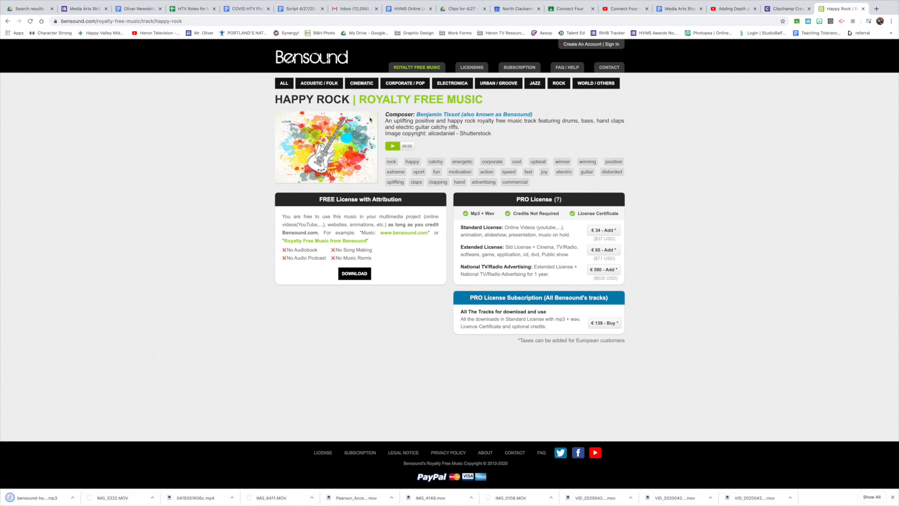
click(863, 8)
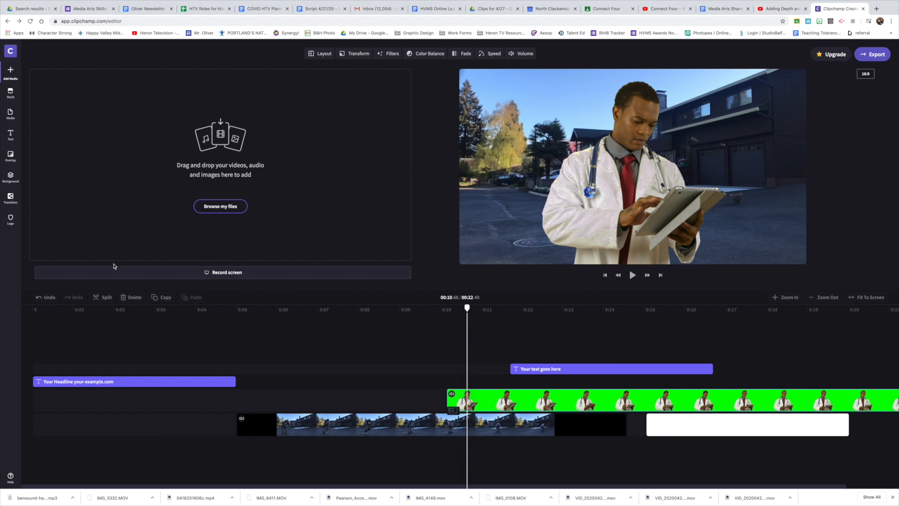
Step: Import the downloaded bensound-happyrock.mp3, place it on a track below the Skate clip near the start, and preview it
drag(33, 499, 48, 454)
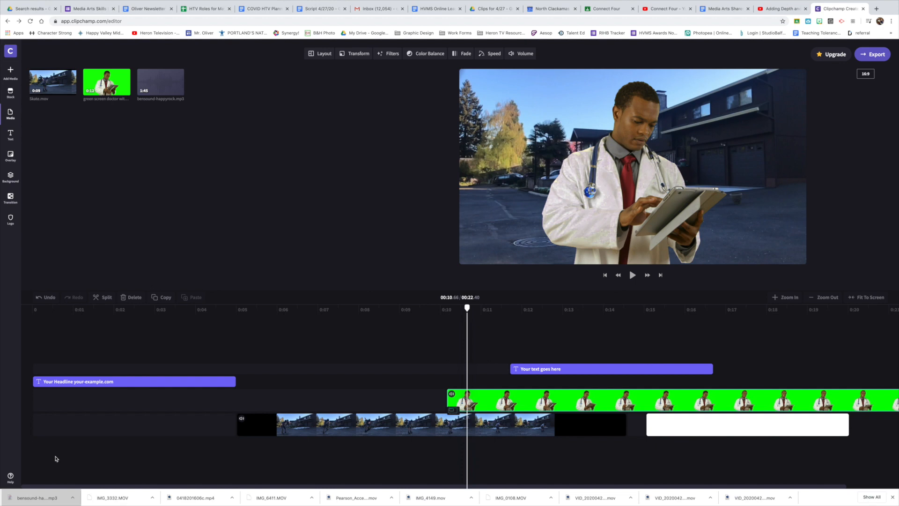
mouse_move(159, 98)
drag(156, 83, 51, 461)
key(space)
key(space)
Step: Mute the Skate clip's own audio and play the sequence with the music from just before the clip
click(243, 414)
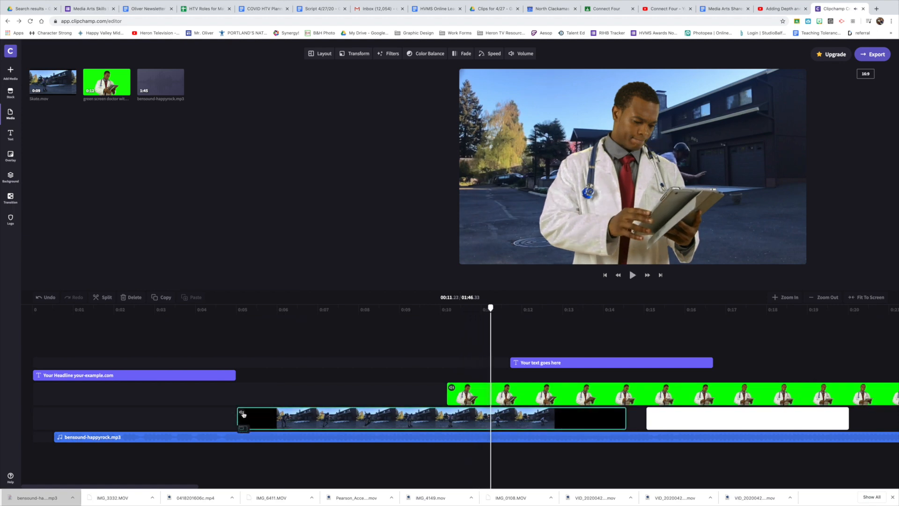
click(221, 410)
key(space)
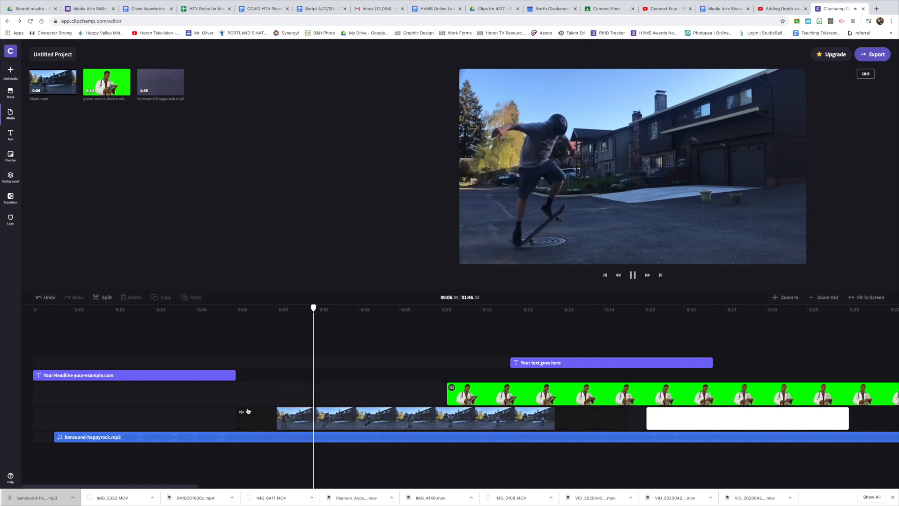
scroll(318, 420, right, 5)
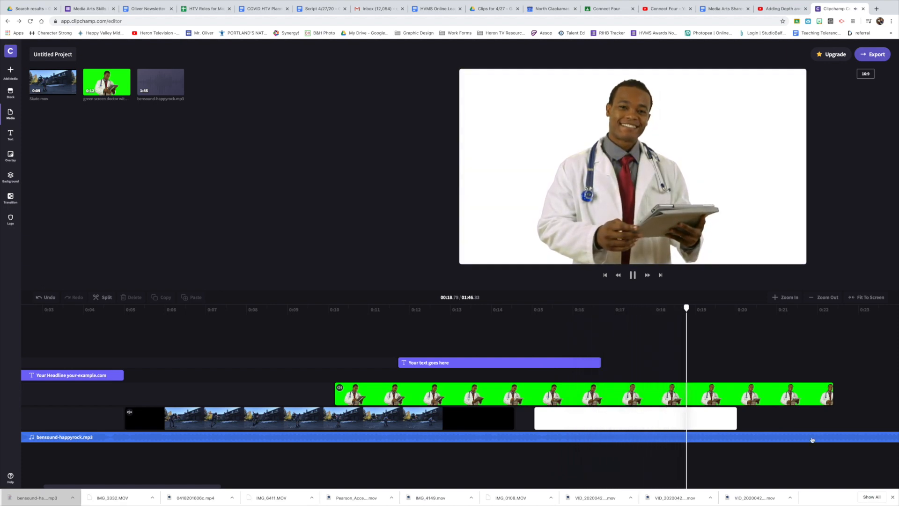
key(space)
Step: Split the bensound-happyrock.mp3 track at the end of the doctor clip and delete the remaining music after it
scroll(592, 354, right, 5)
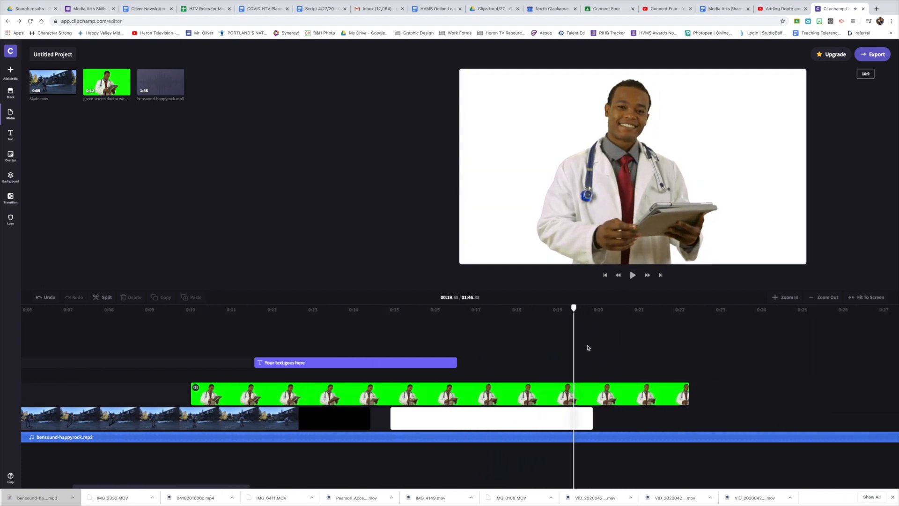
drag(575, 310, 609, 311)
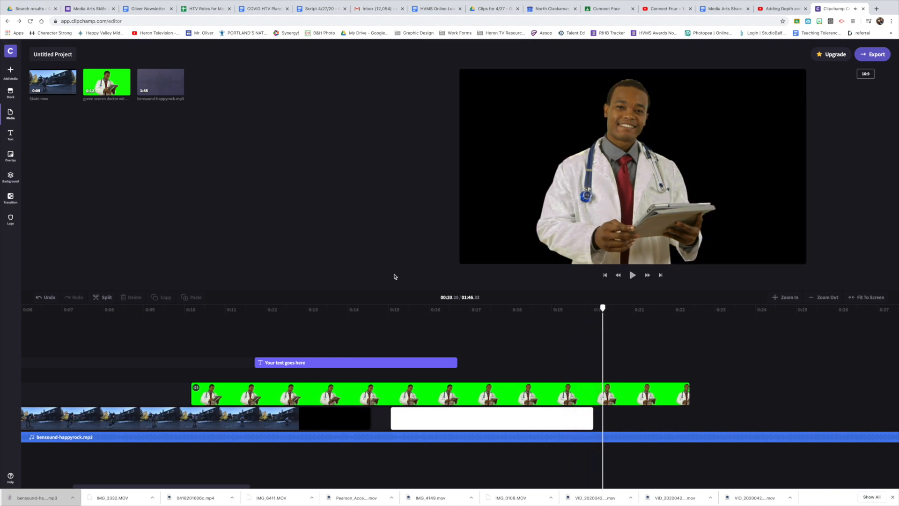
drag(606, 313, 689, 352)
click(692, 438)
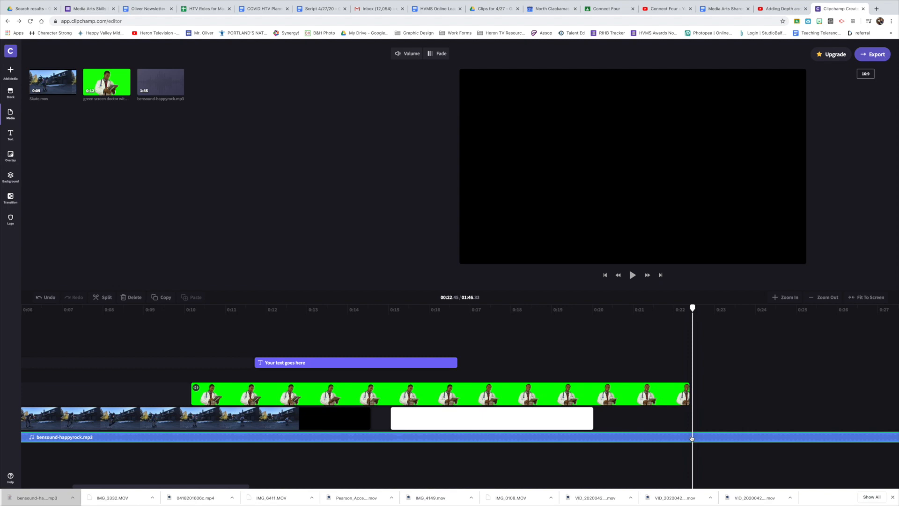
click(107, 298)
click(721, 436)
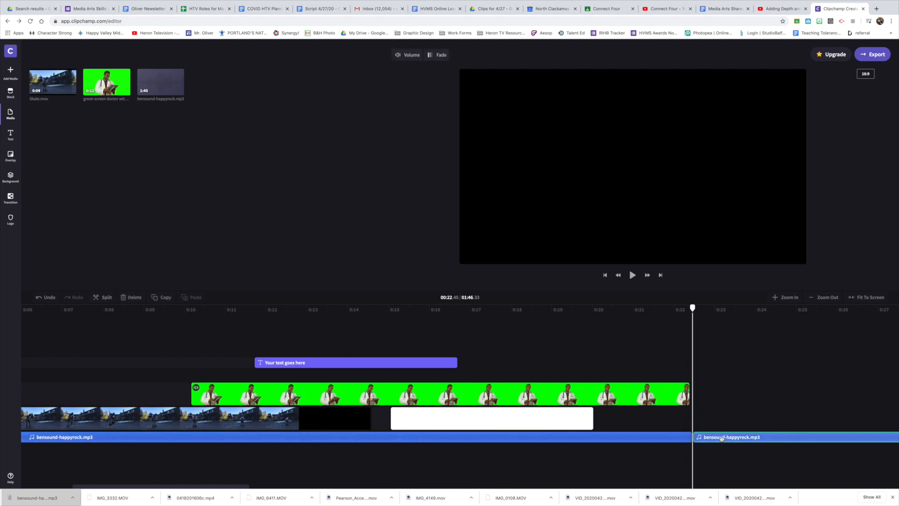
key(Delete)
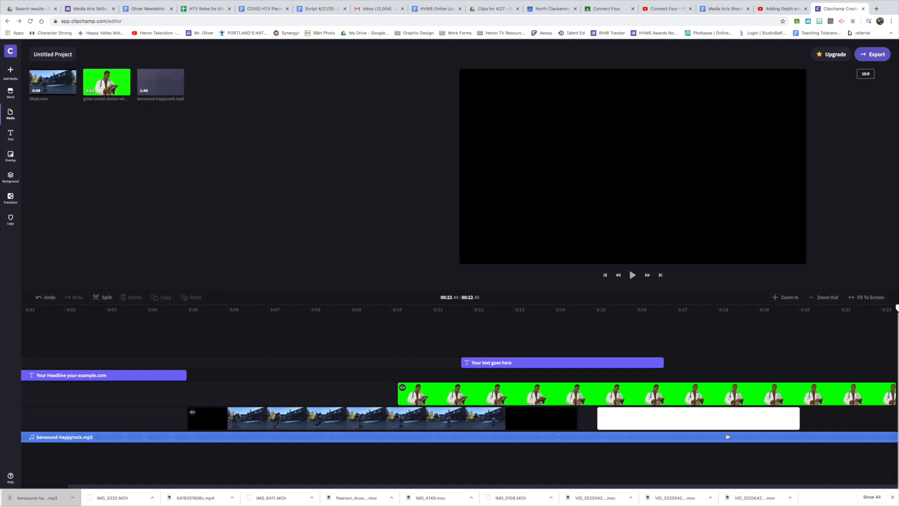
Step: Add a fade out to the end of the music track and play the last seconds to check it
click(817, 297)
click(788, 436)
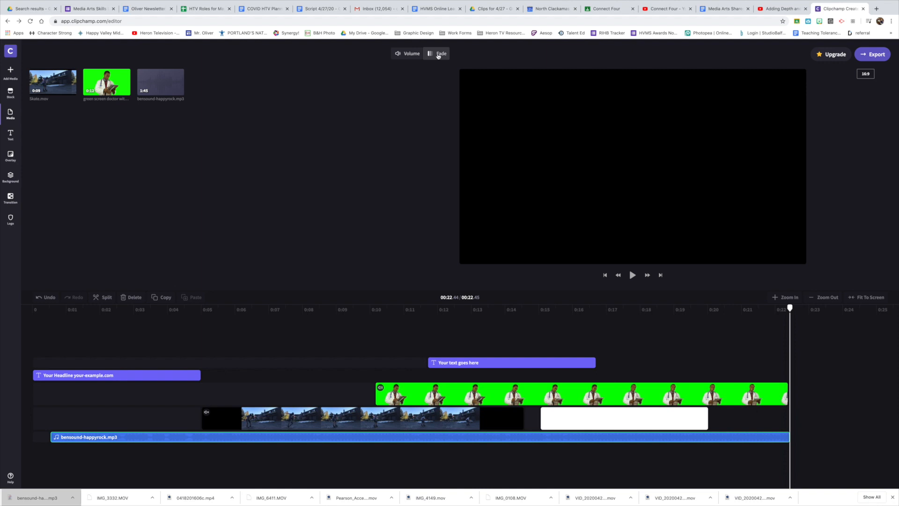
click(438, 55)
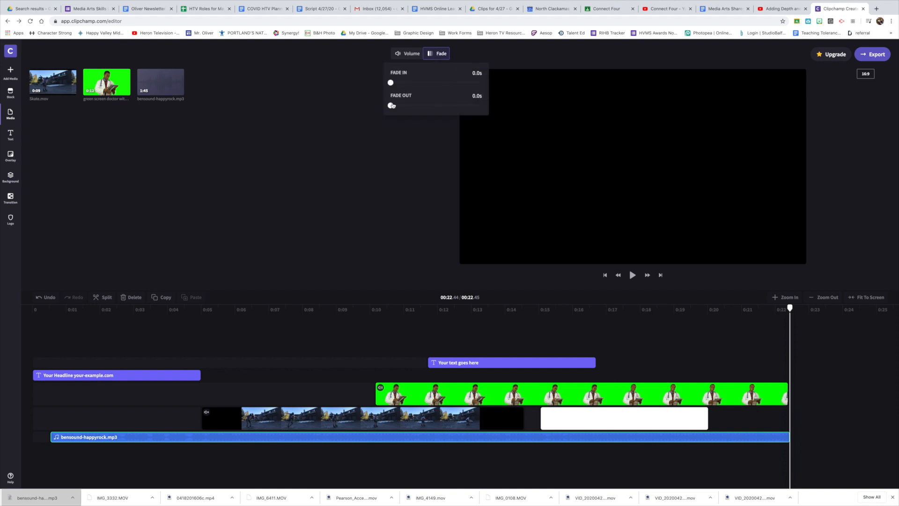
drag(392, 105, 445, 112)
drag(790, 308, 753, 310)
key(space)
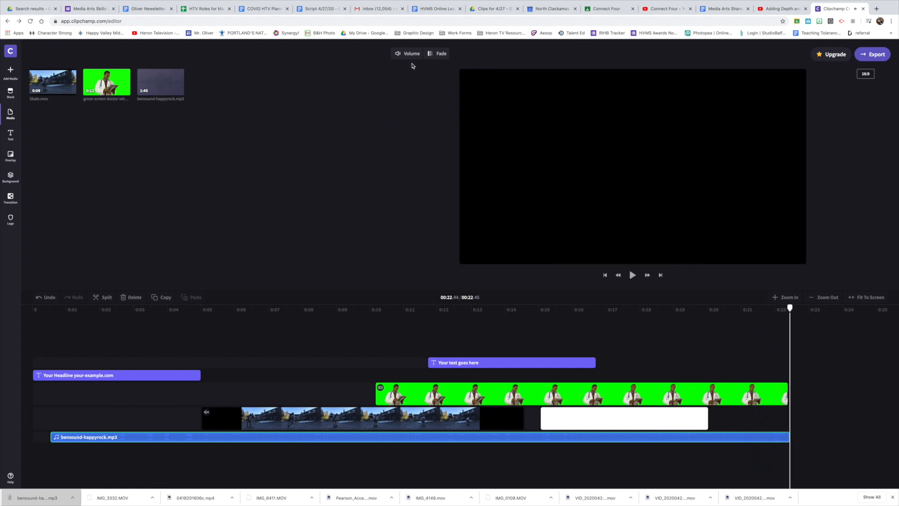
Step: Start a 480p export, examine the premium features in use, and return to the editor without upgrading
click(872, 54)
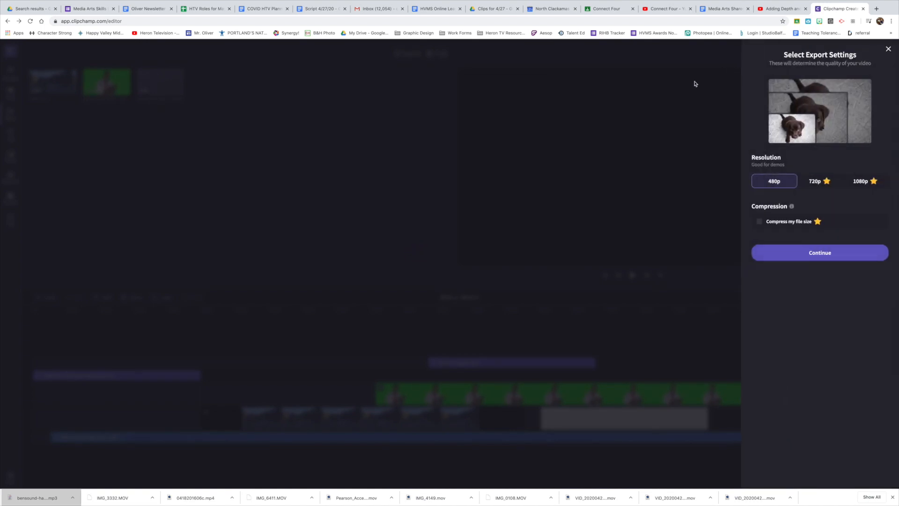
click(801, 255)
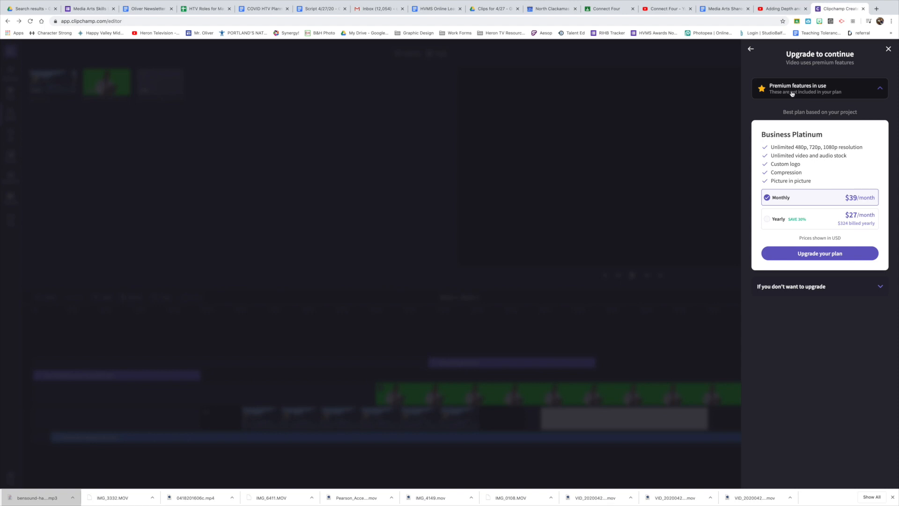
click(880, 90)
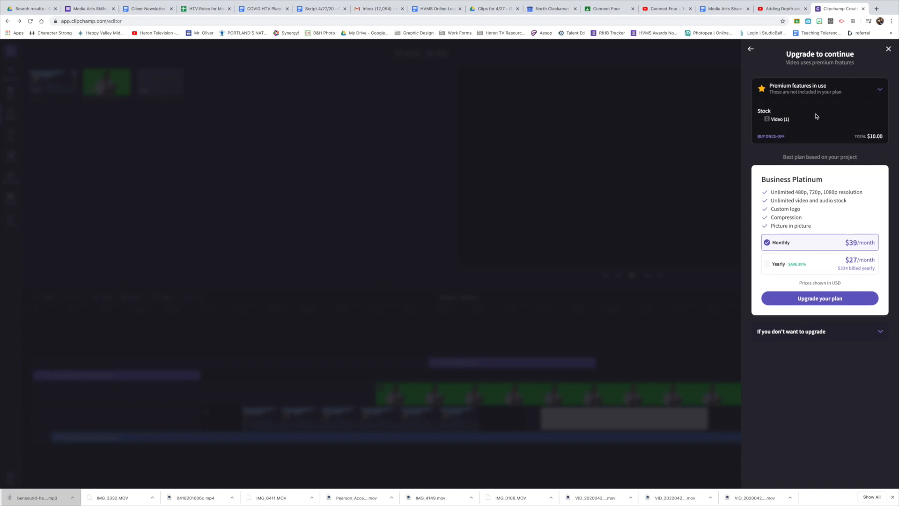
click(888, 50)
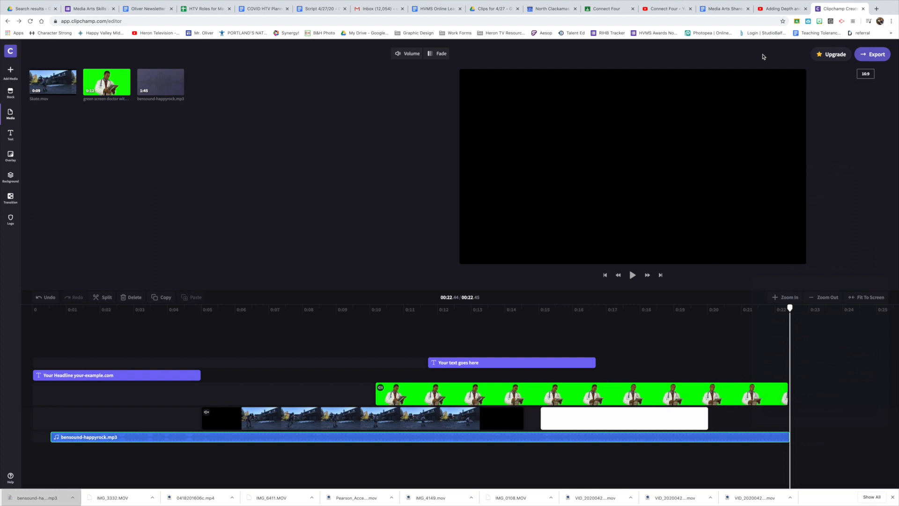
Step: Delete the green screen doctor clip from the timeline and play the sequence from about 11 seconds
click(416, 393)
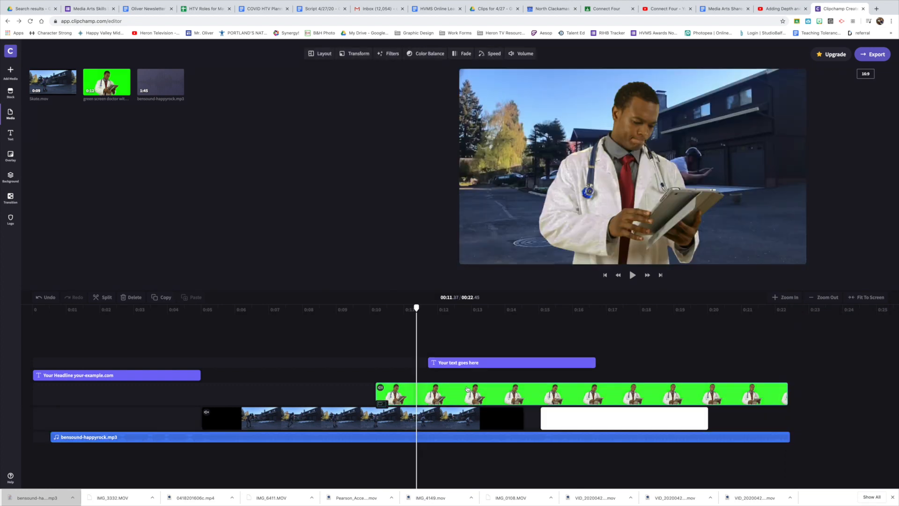
key(Delete)
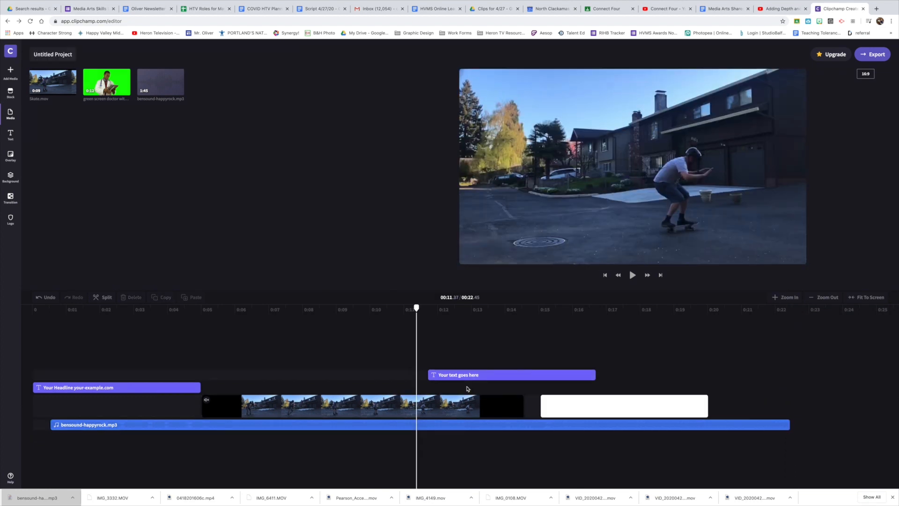
click(386, 358)
key(space)
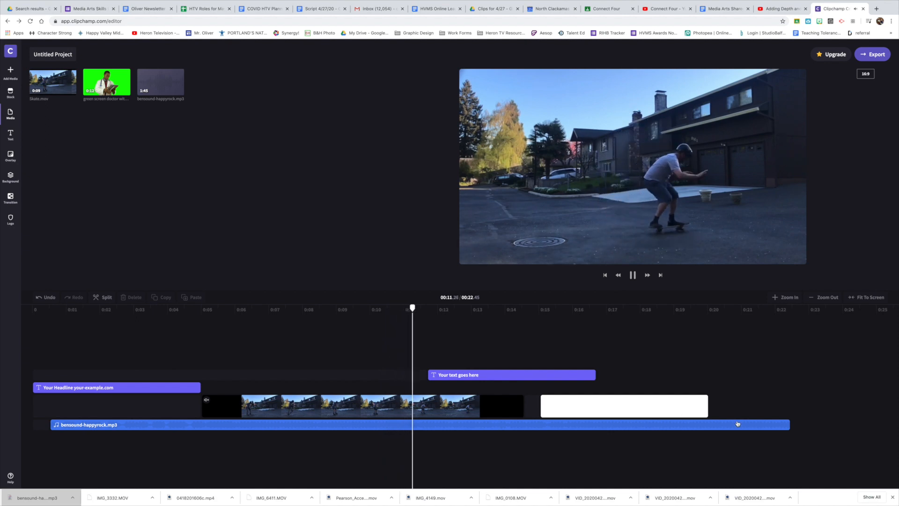
Step: Shorten the music to end at about 17 seconds and make the "Your text goes here" title span about 11 to 17 seconds
drag(777, 422, 613, 425)
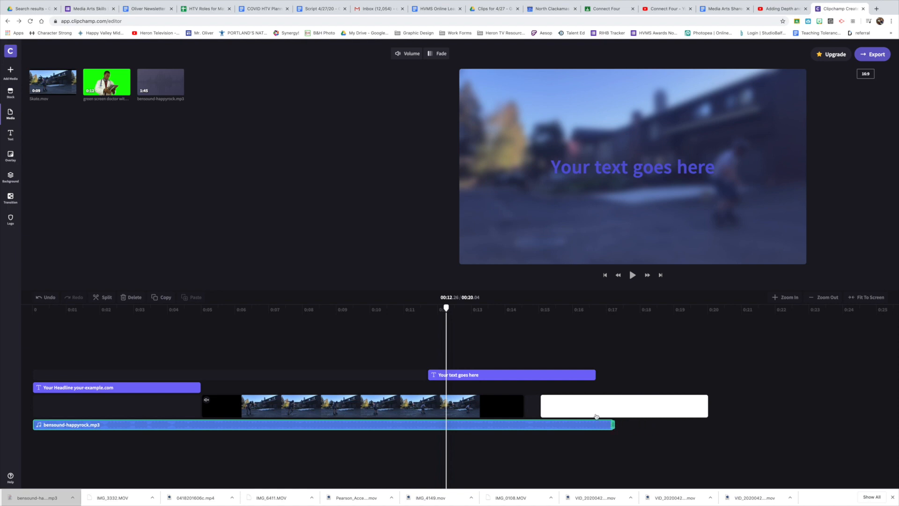
drag(594, 373, 680, 375)
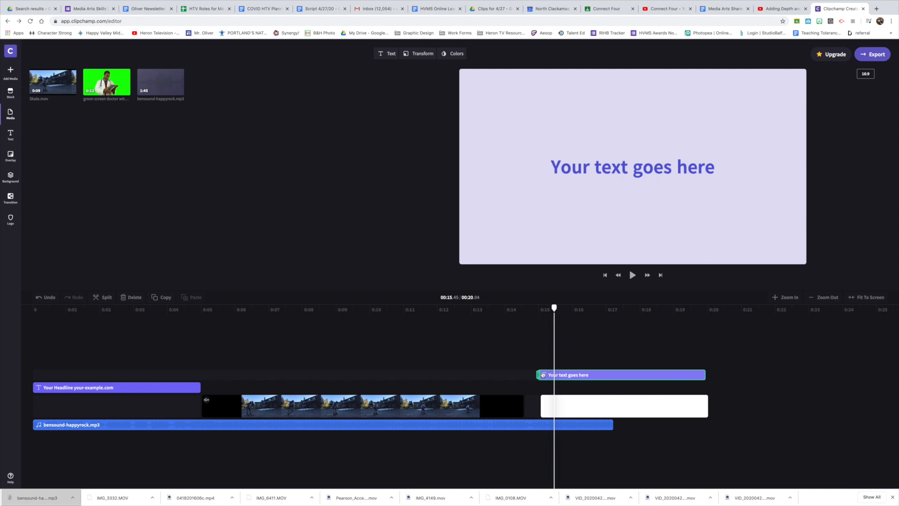
drag(539, 372, 399, 356)
drag(703, 373, 618, 363)
Step: Trim the white background to end with the closing title at about 17 seconds and set the music's fade out to 2.0s
click(727, 397)
drag(705, 402, 612, 424)
click(438, 53)
drag(446, 107, 490, 114)
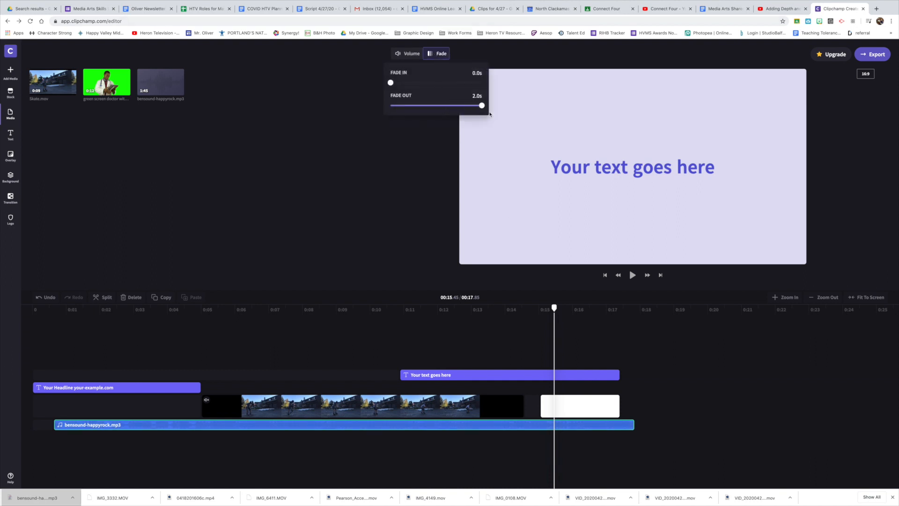
Step: Export the video at 480p and rate the editor's performance 9 in the feedback survey
click(873, 56)
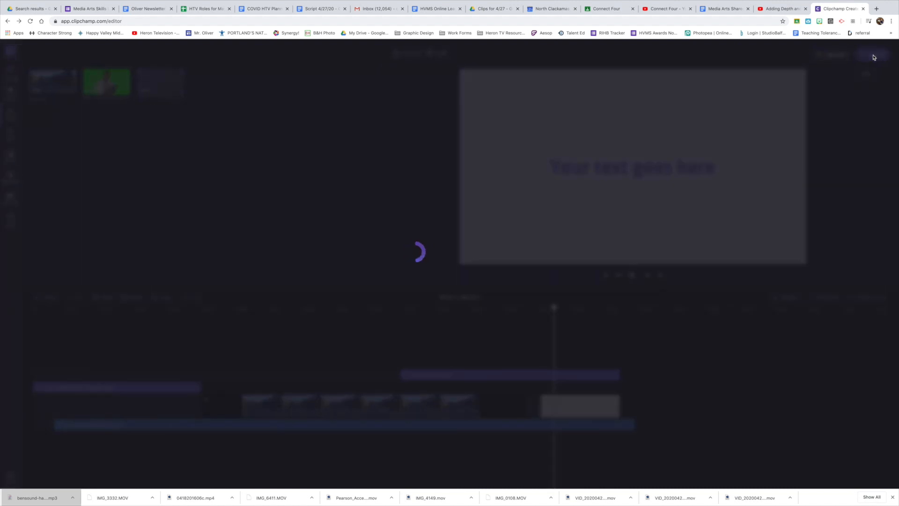
click(832, 253)
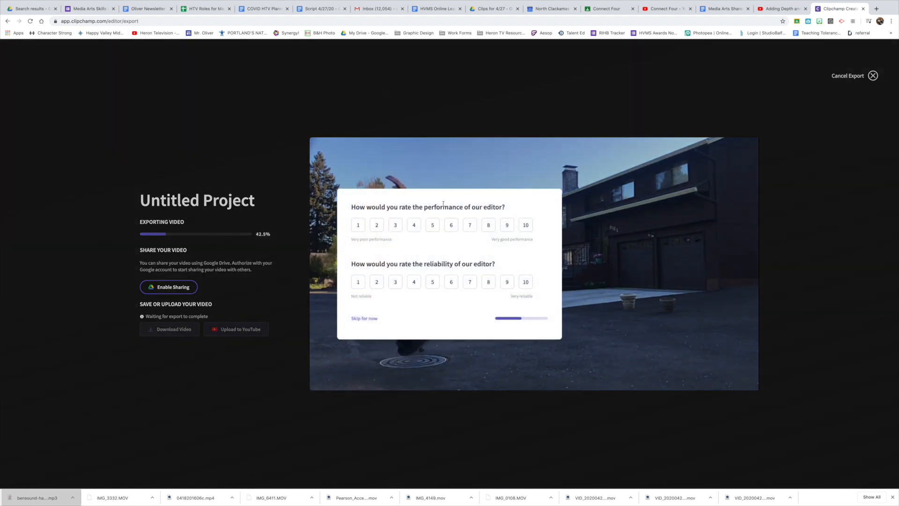
click(507, 225)
key(XF86AudioMute)
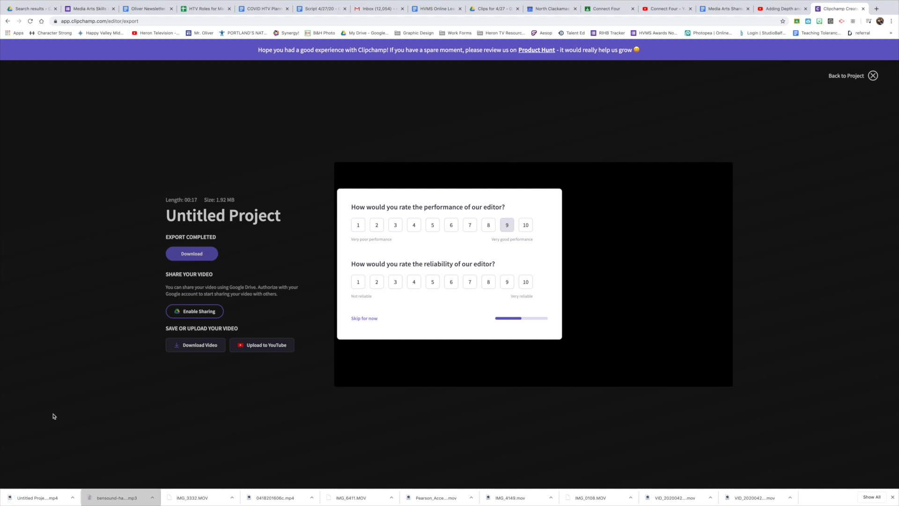
Step: Open the exported Untitled Project mp4 in QuickTime Player, watch it full screen, and close it
click(40, 499)
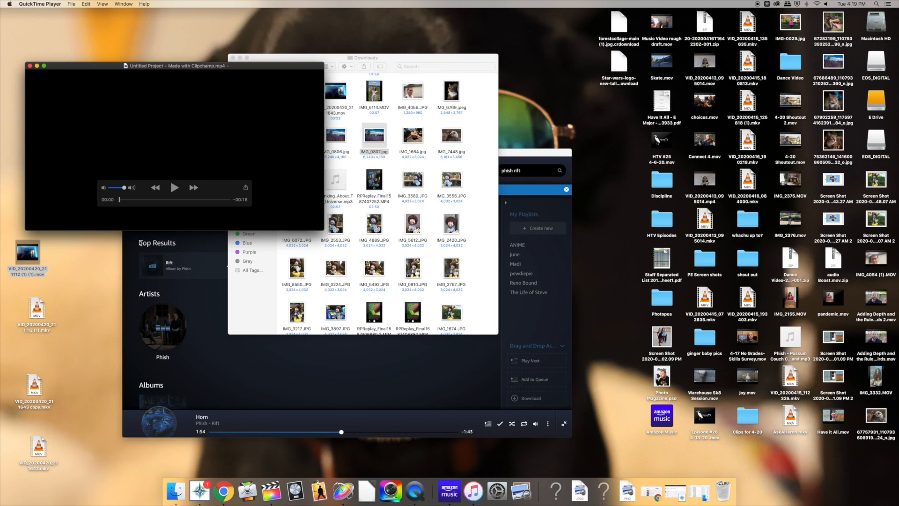
click(174, 188)
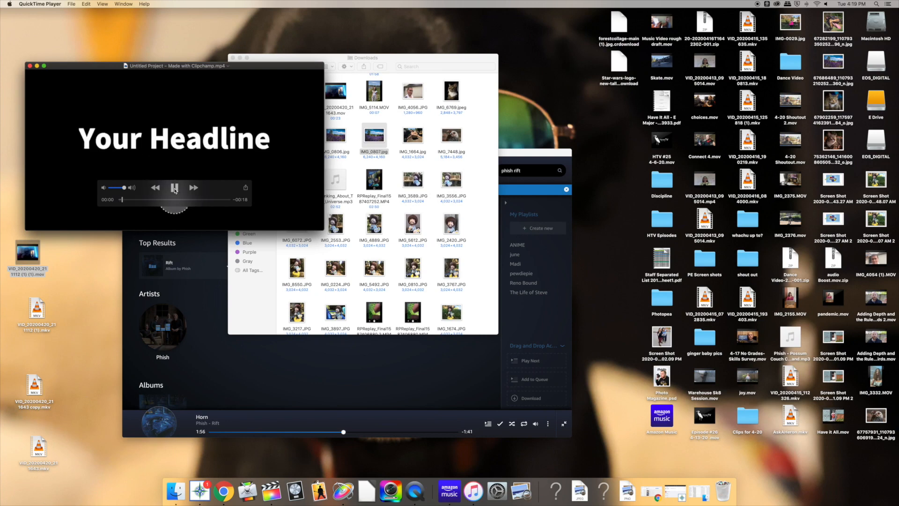
click(44, 66)
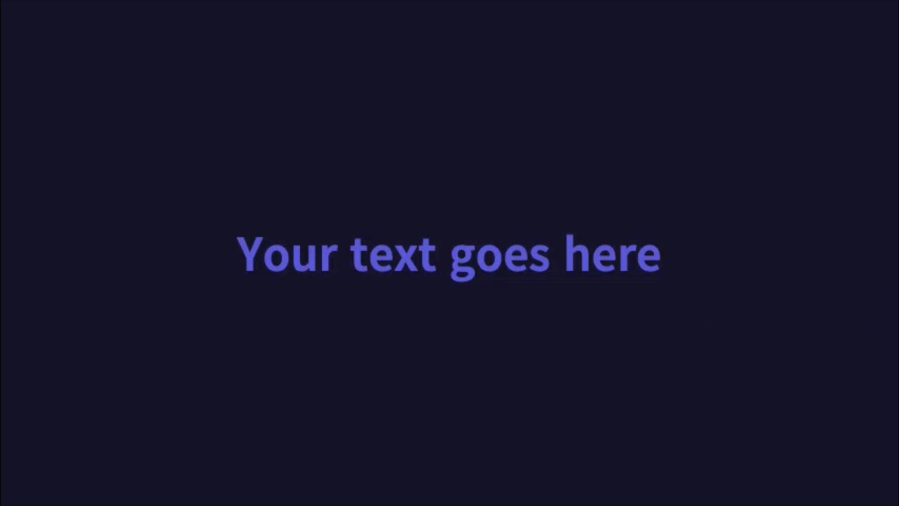
key(Escape)
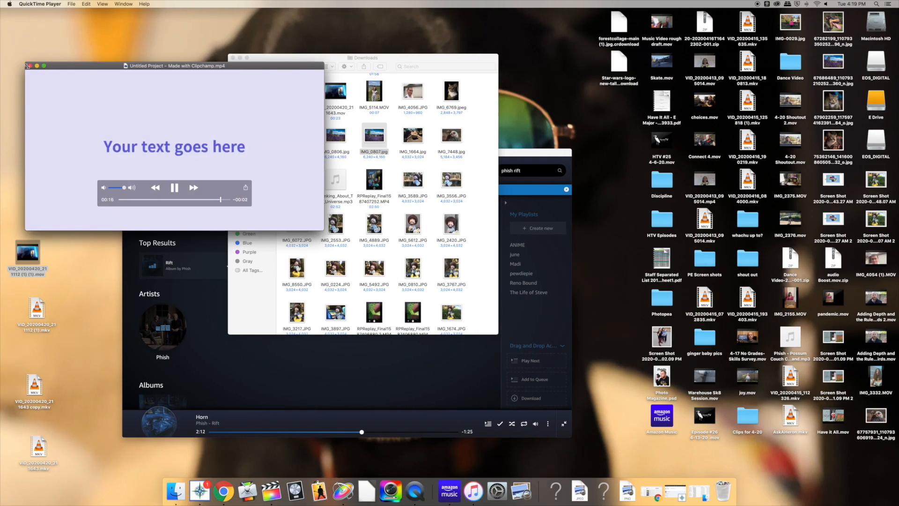
click(30, 66)
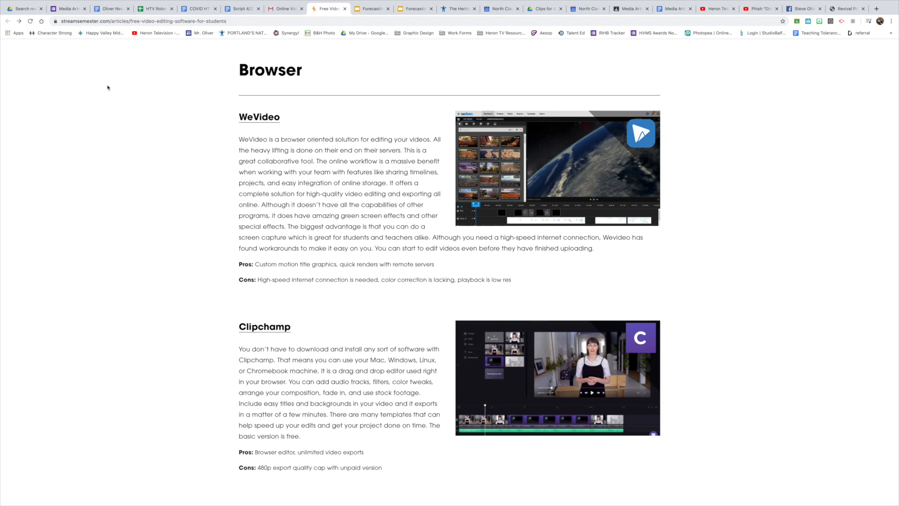
Step: Open the WeVideo site from the student video editing software article, look through its features, and return to the article
click(270, 121)
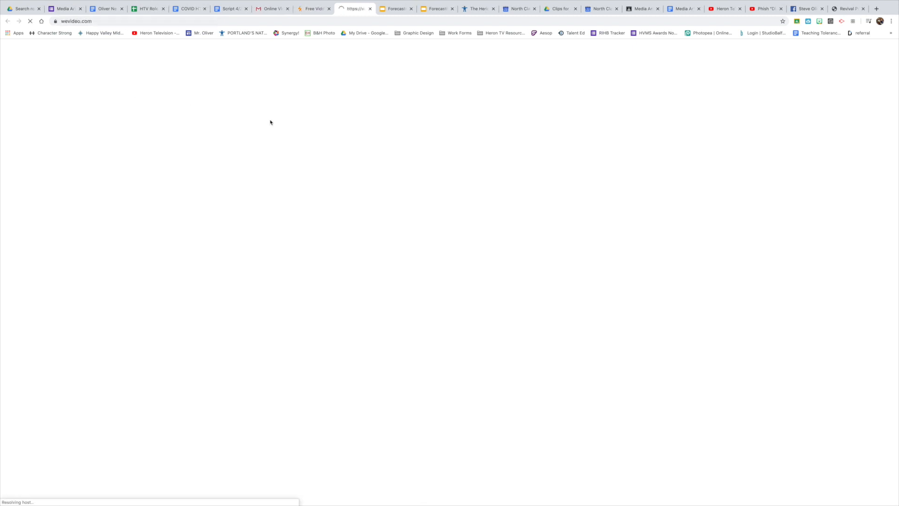
scroll(279, 203, down, 3)
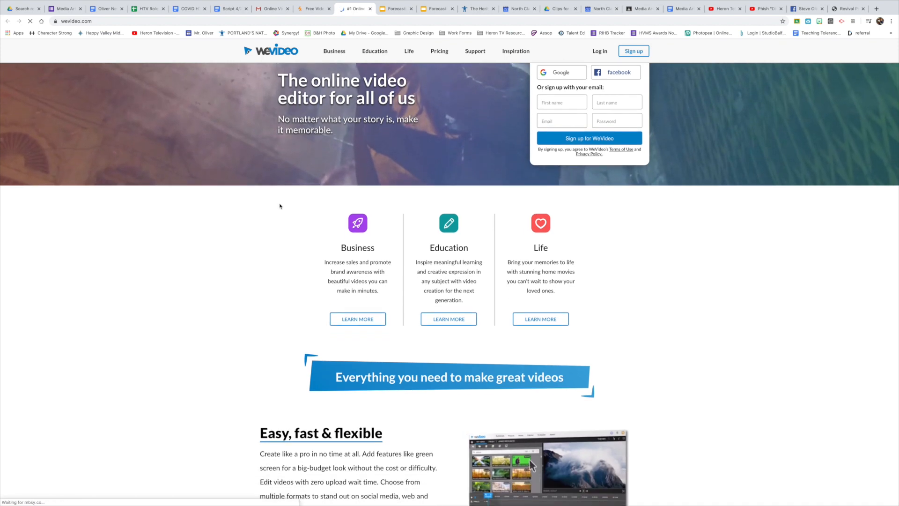
scroll(279, 206, down, 6)
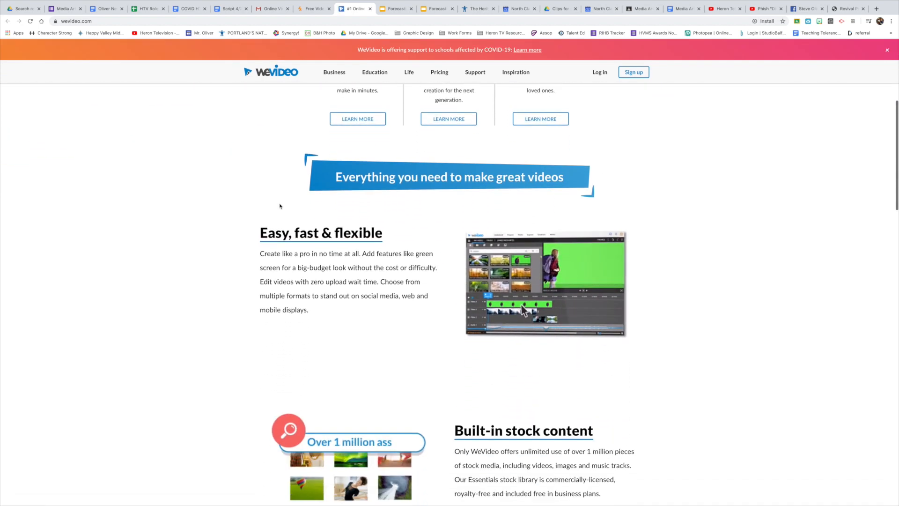
scroll(279, 206, down, 4)
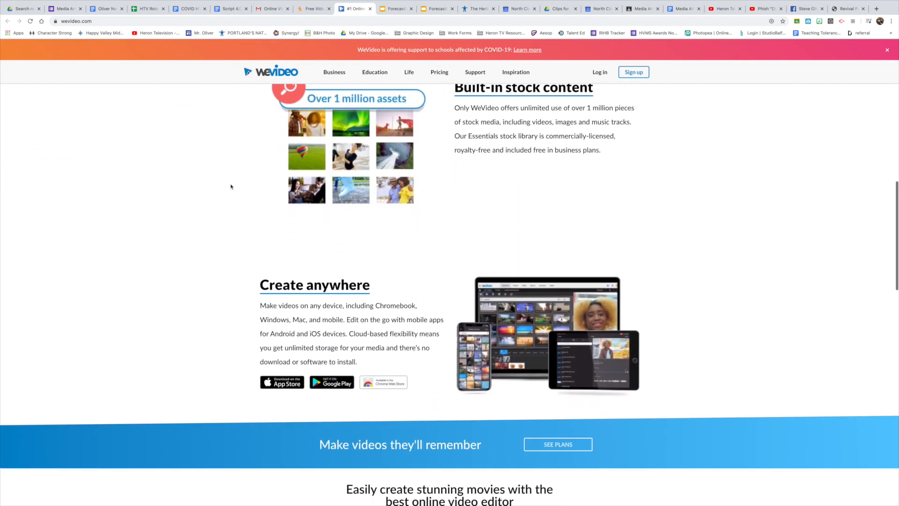
click(315, 9)
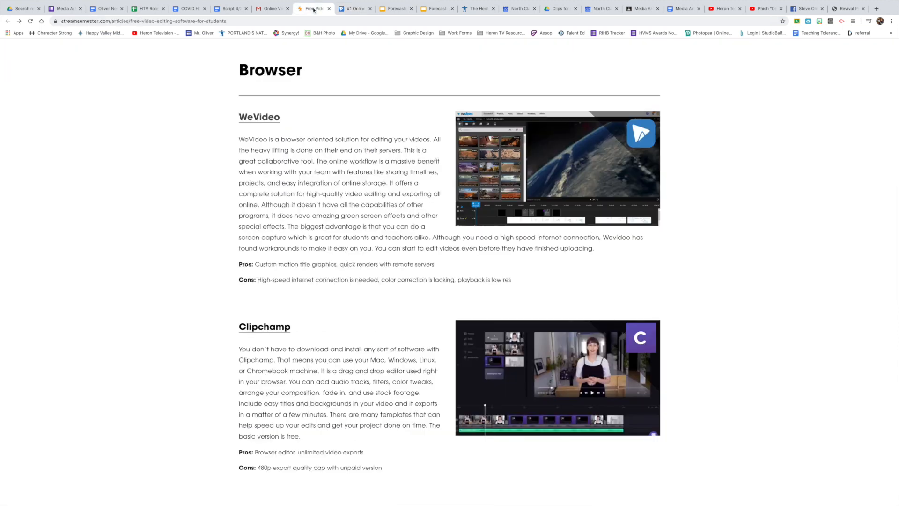
scroll(270, 356, down, 1)
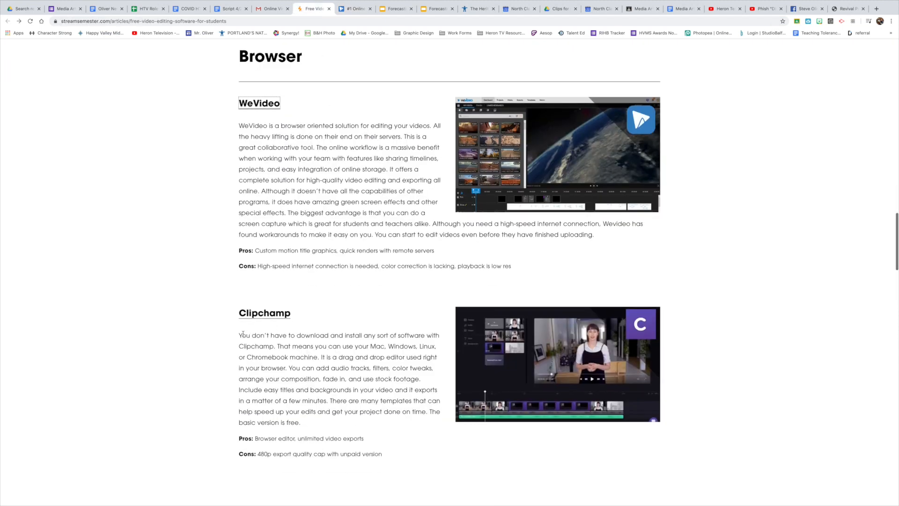